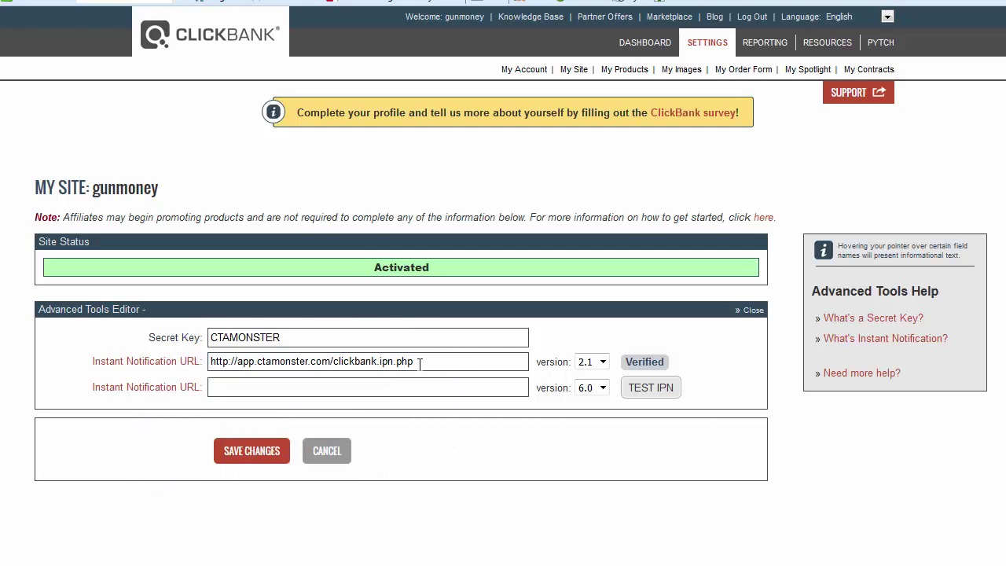
- Keep the app.ctamonster.com IPN URL, set notification version 2.1, and save the advanced tools
drag(236, 362, 416, 362)
click(419, 363)
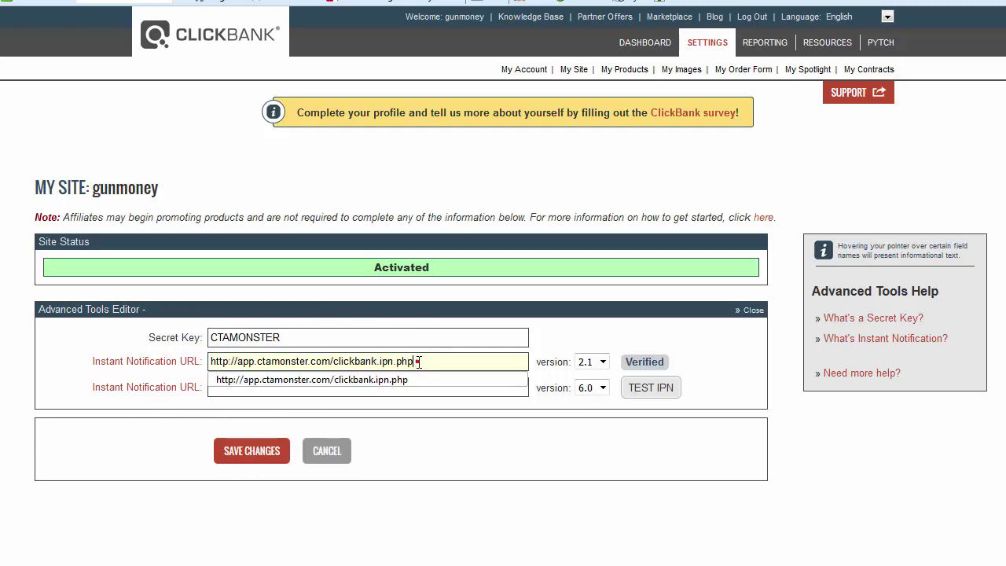
click(555, 328)
click(604, 362)
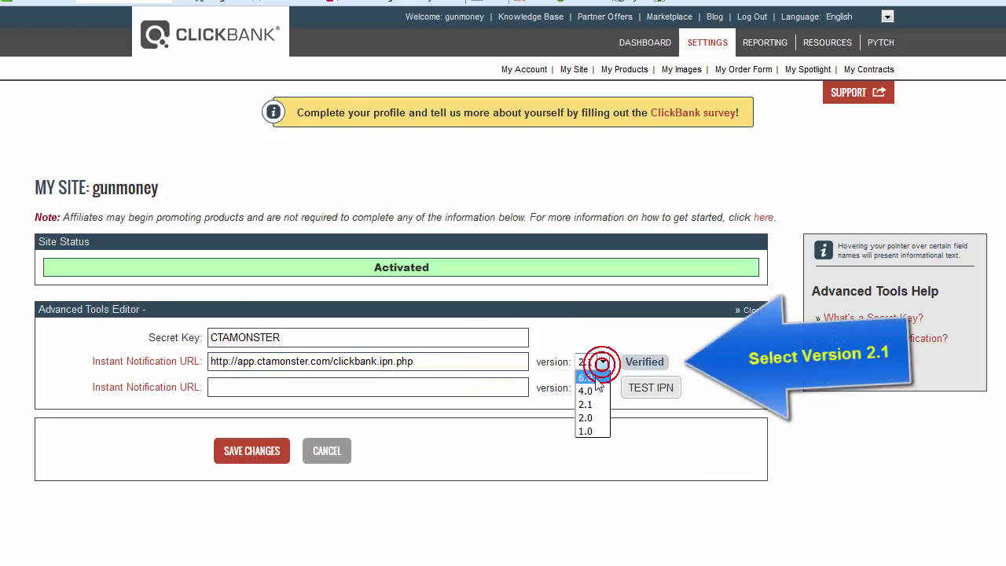
click(586, 407)
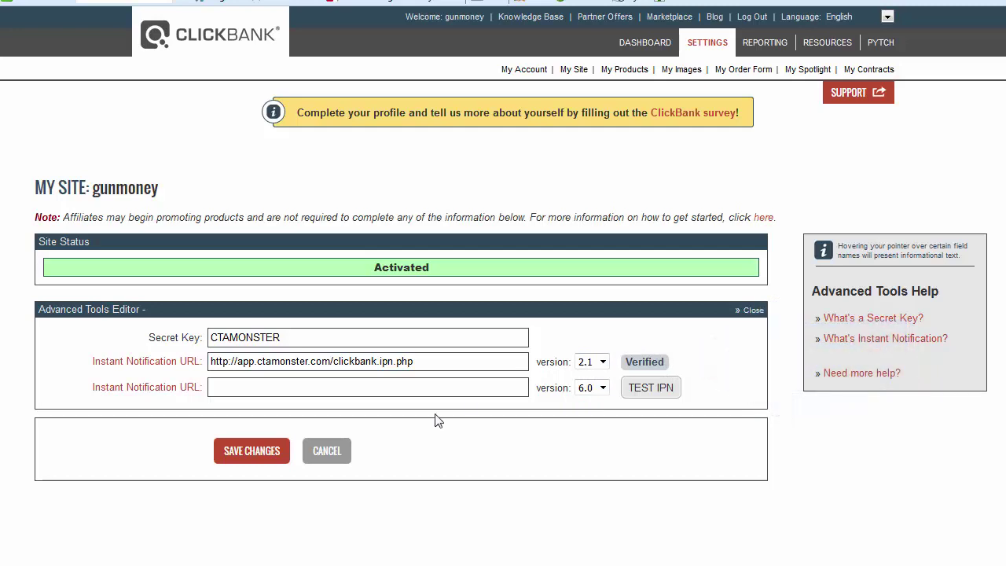
click(253, 455)
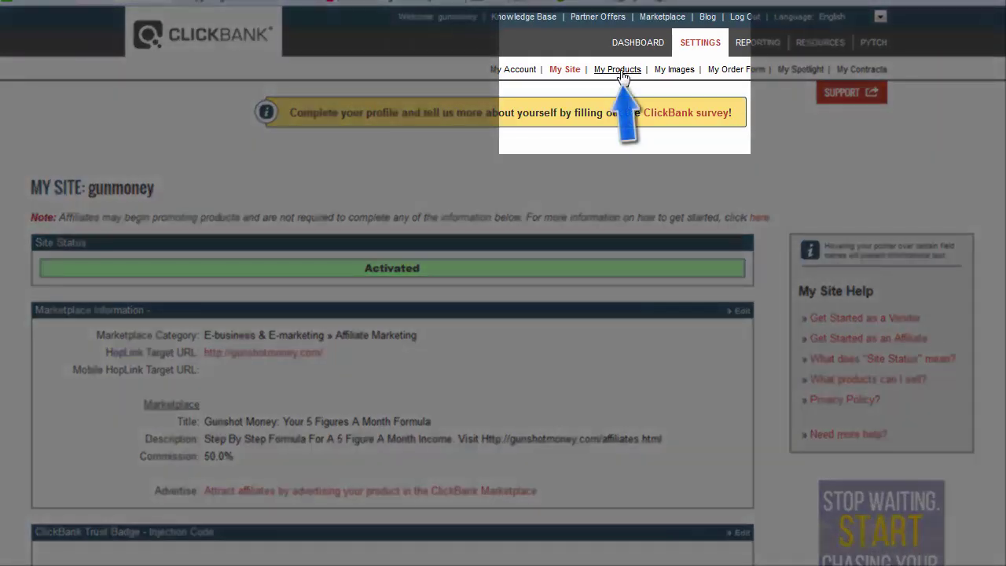
- Open My Products to view the two approved standard products and their item numbers
click(620, 71)
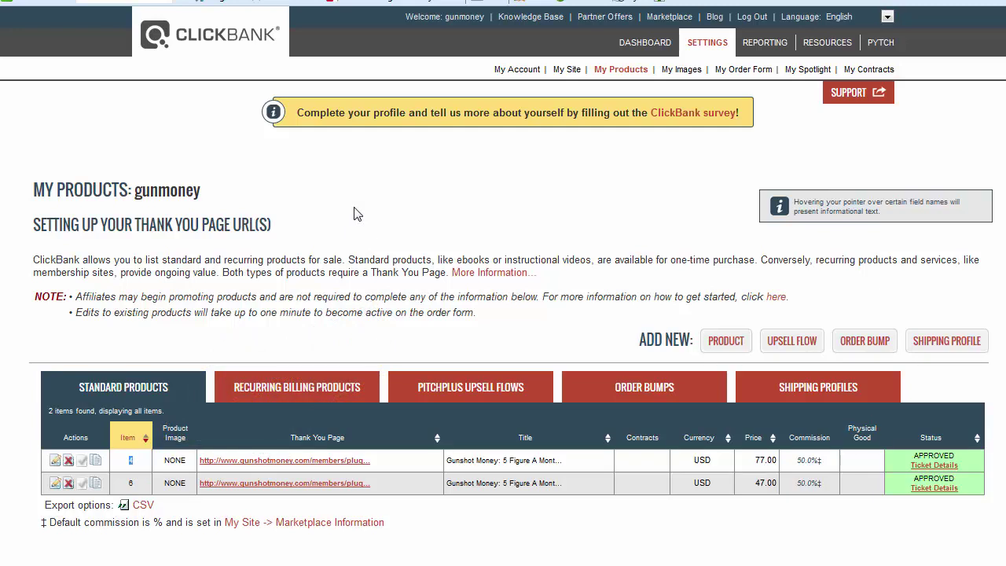
- Generate a new test card number under Testing Your Products, entering the captcha to finish
click(568, 69)
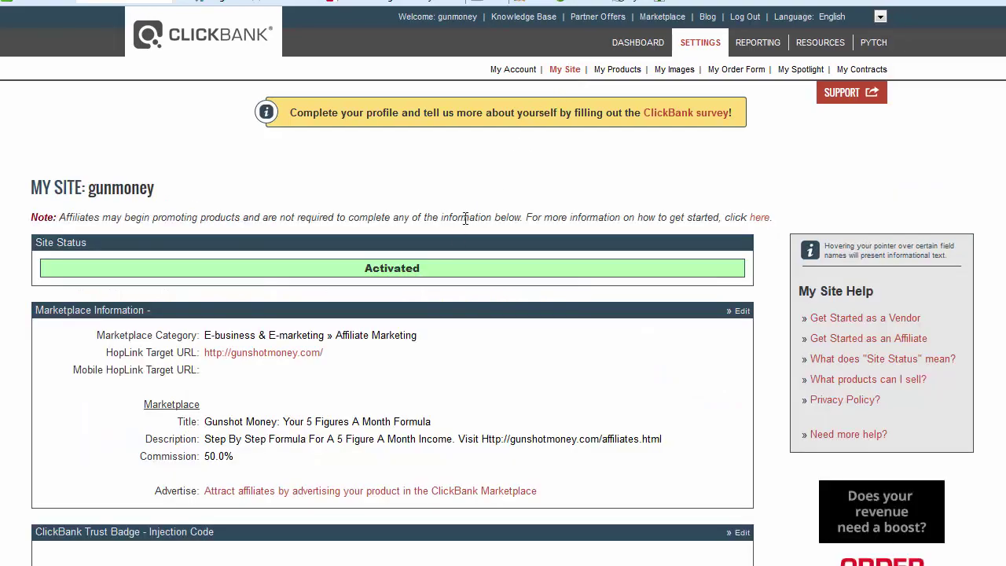
scroll(456, 243, down, 10)
scroll(453, 241, down, 5)
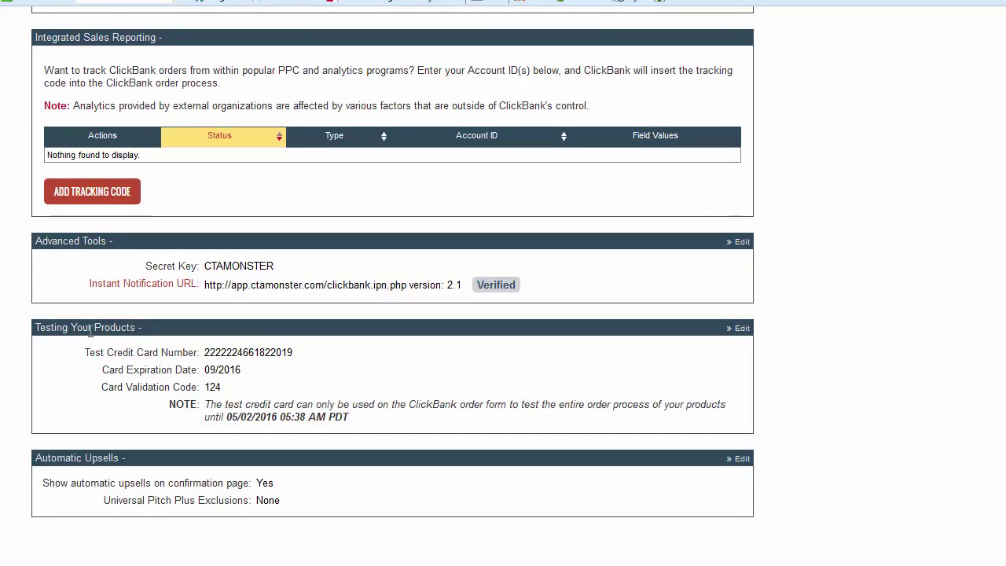
mouse_move(197, 357)
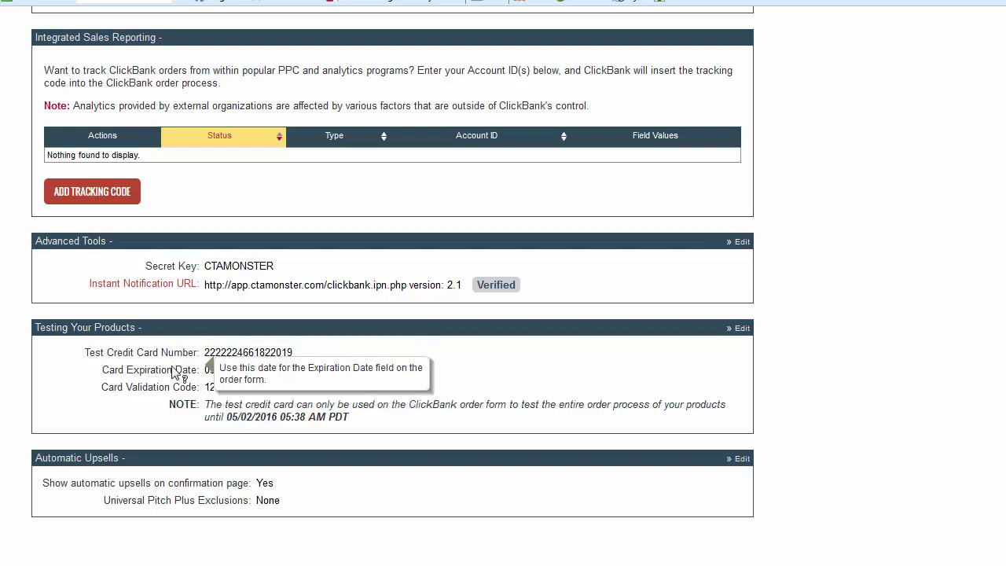
click(743, 330)
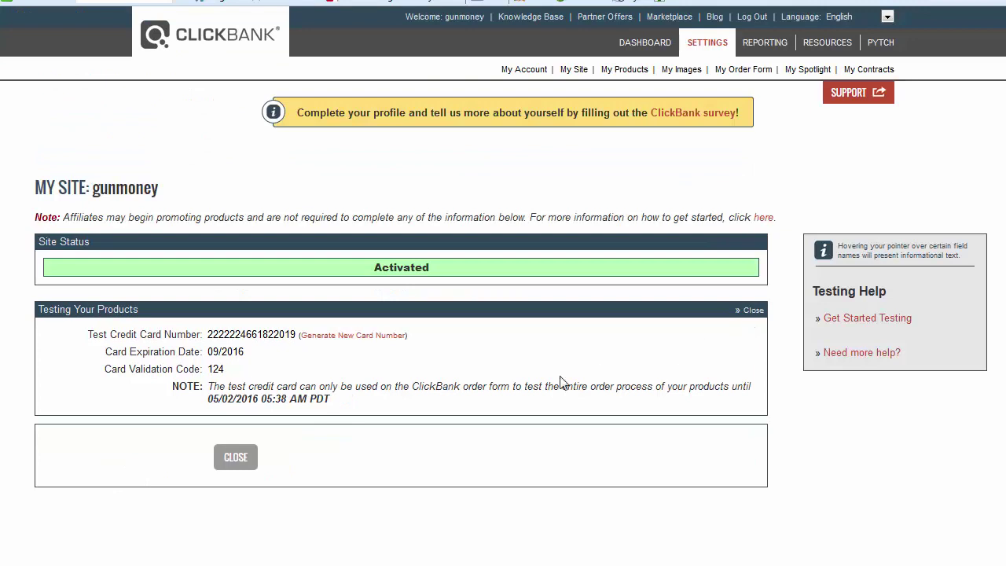
click(341, 335)
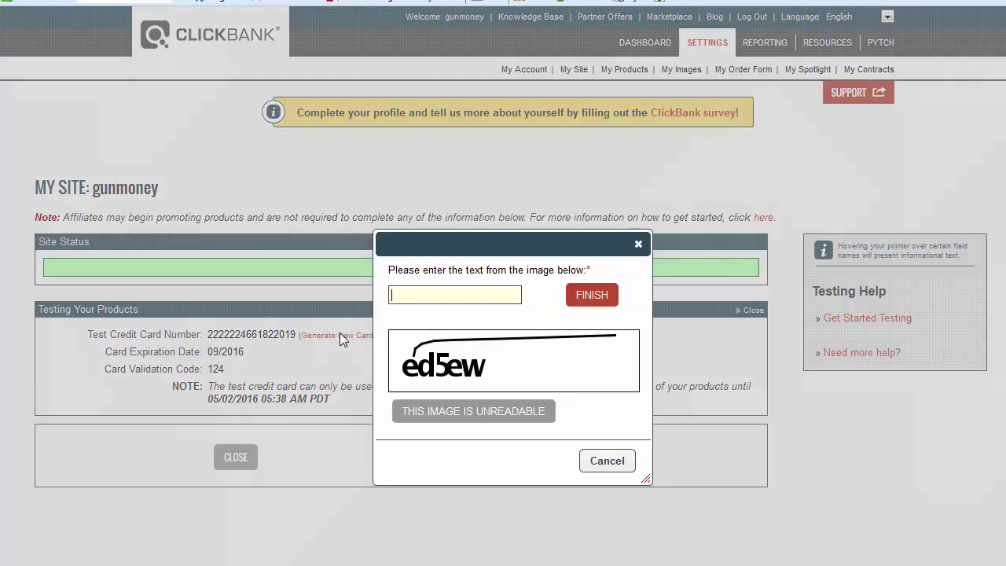
text(ed)
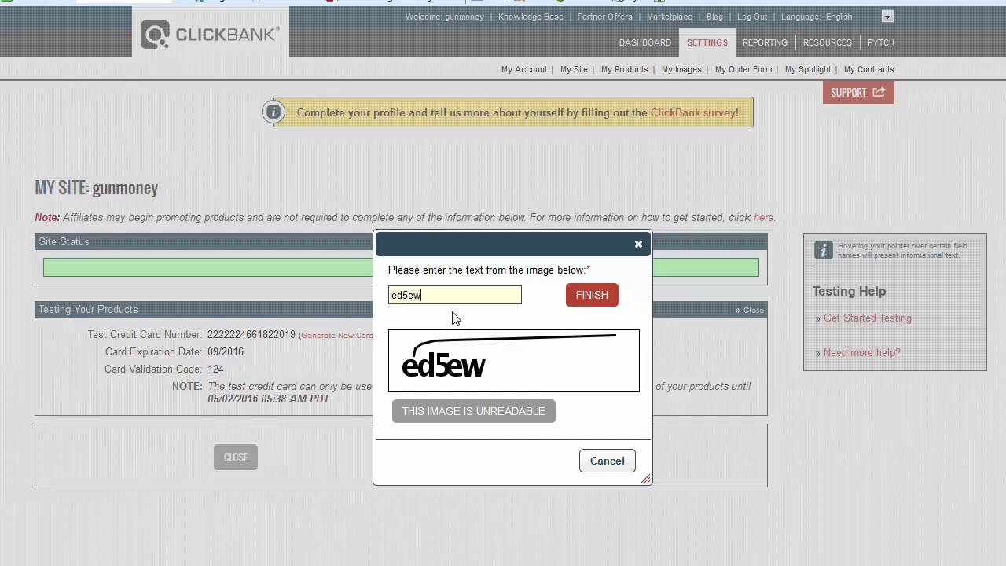
text(5ew)
click(591, 294)
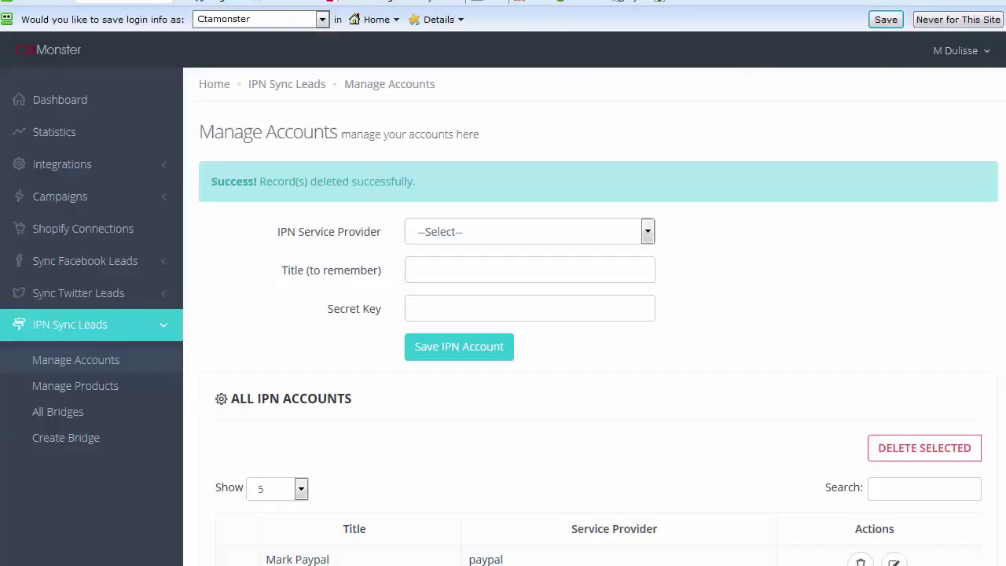
- Go to CTA Monster's IPN Sync Leads Manage Accounts page
click(983, 54)
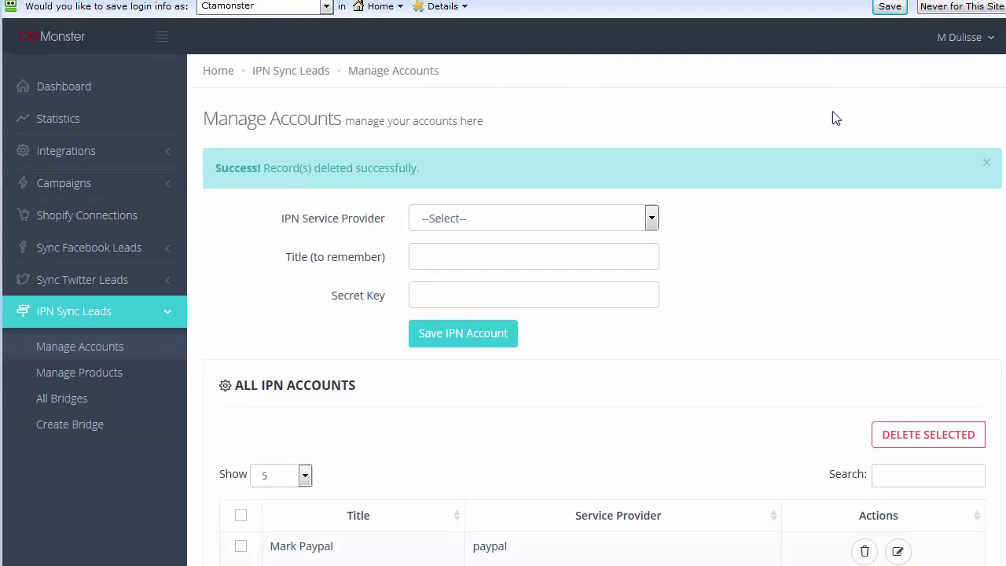
click(69, 313)
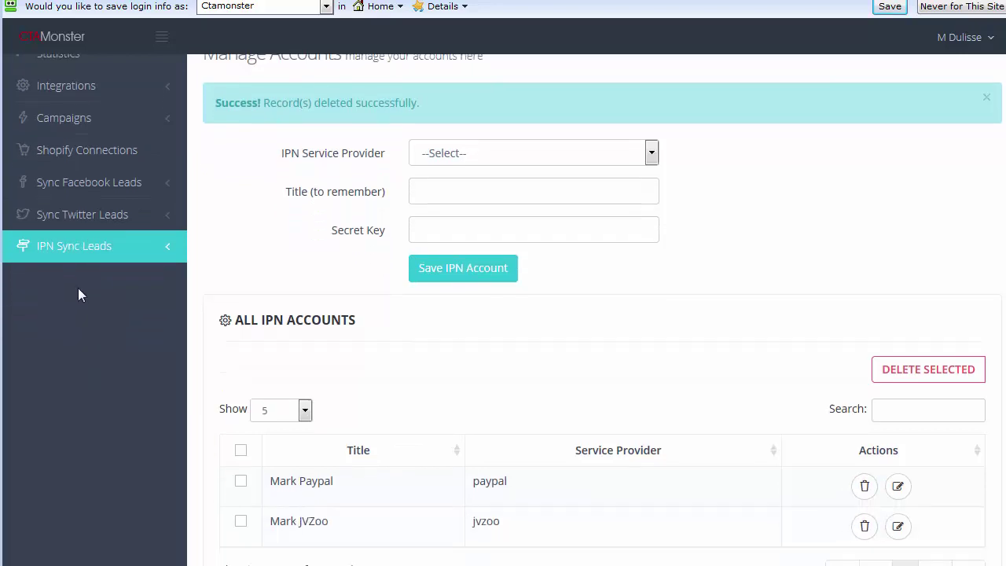
click(110, 245)
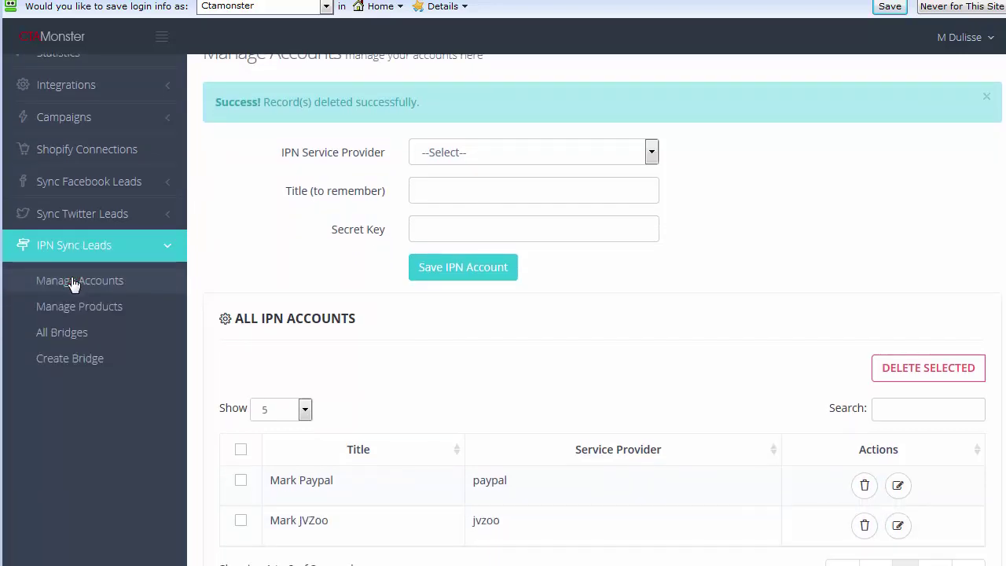
click(73, 282)
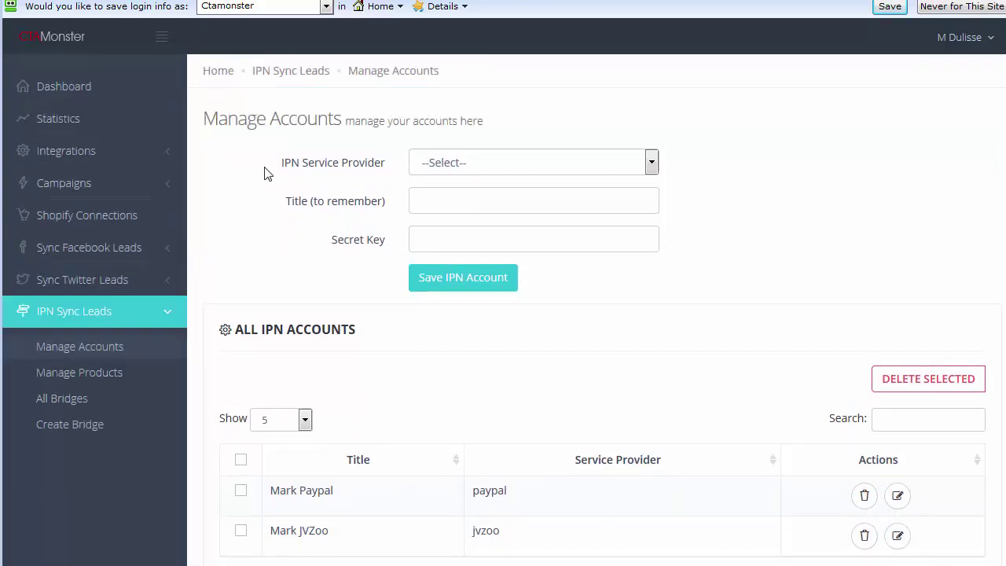
- Save a ClickBank IPN account with the Gunmoney account title and the site's secret key
click(459, 163)
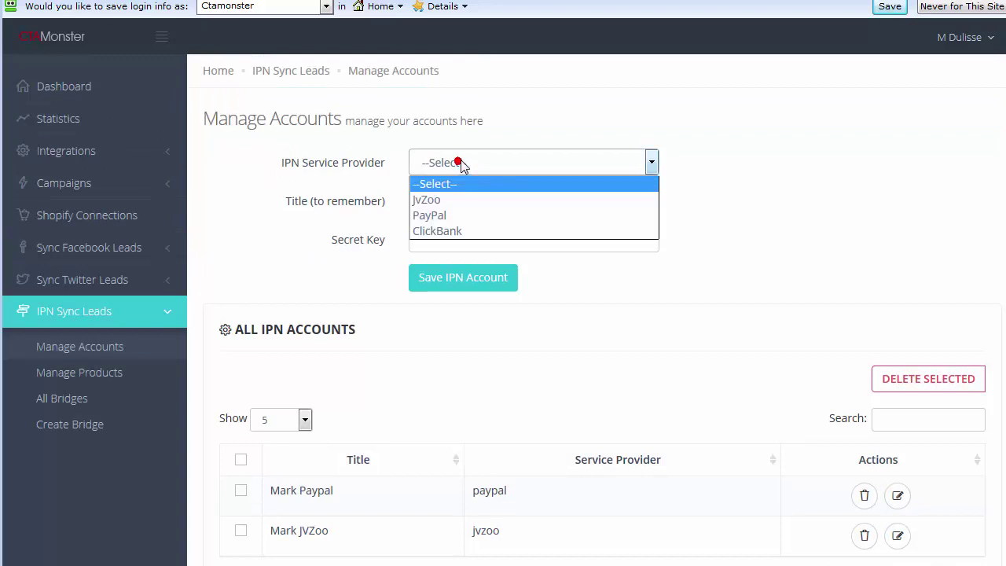
click(436, 228)
click(451, 202)
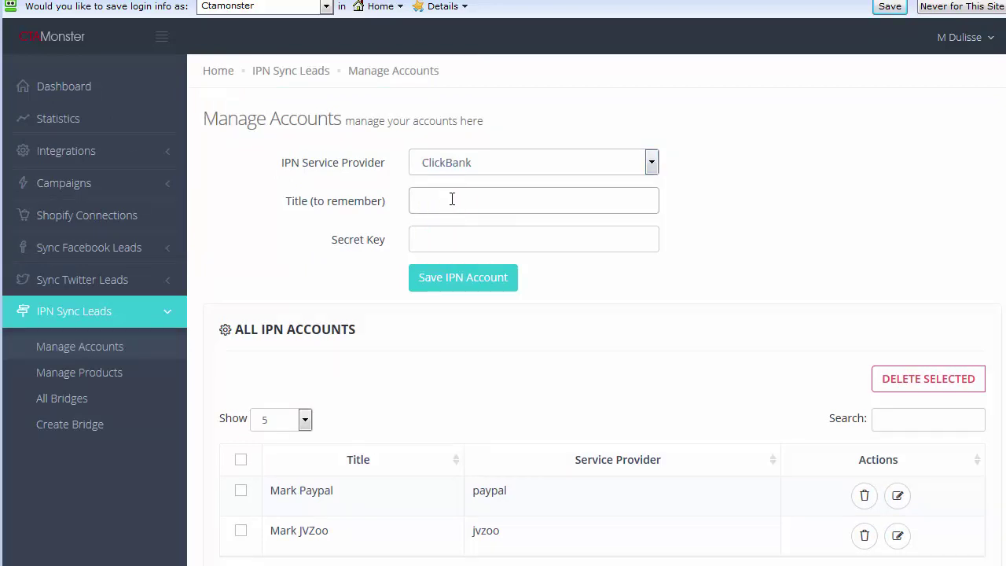
text(Mark)
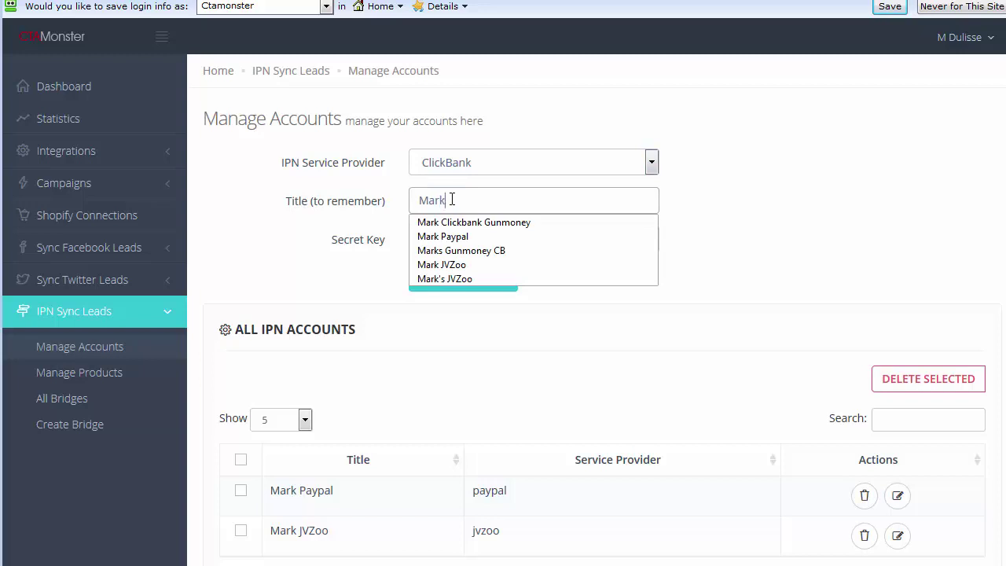
text(s)
text( CB)
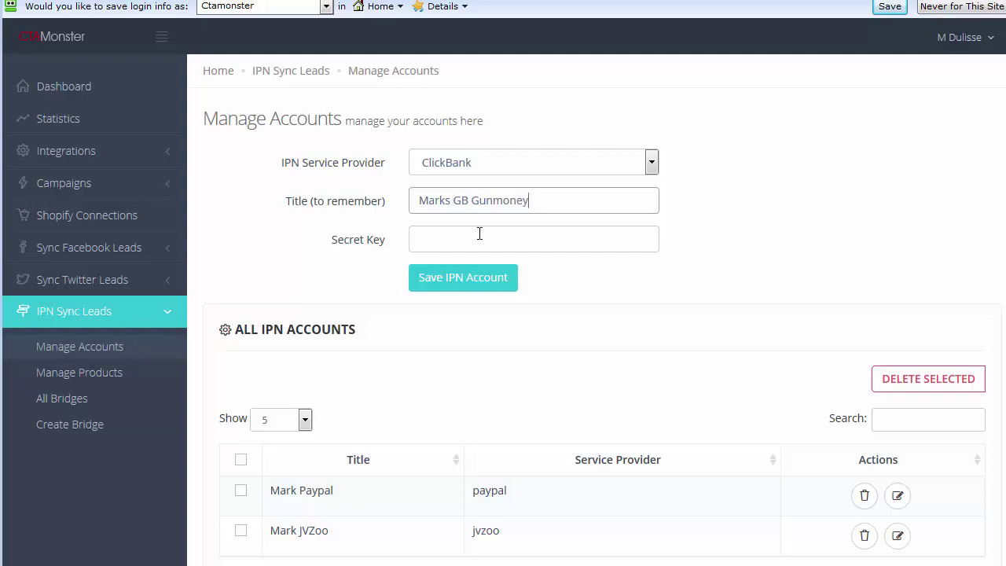
click(479, 233)
text(CTAM)
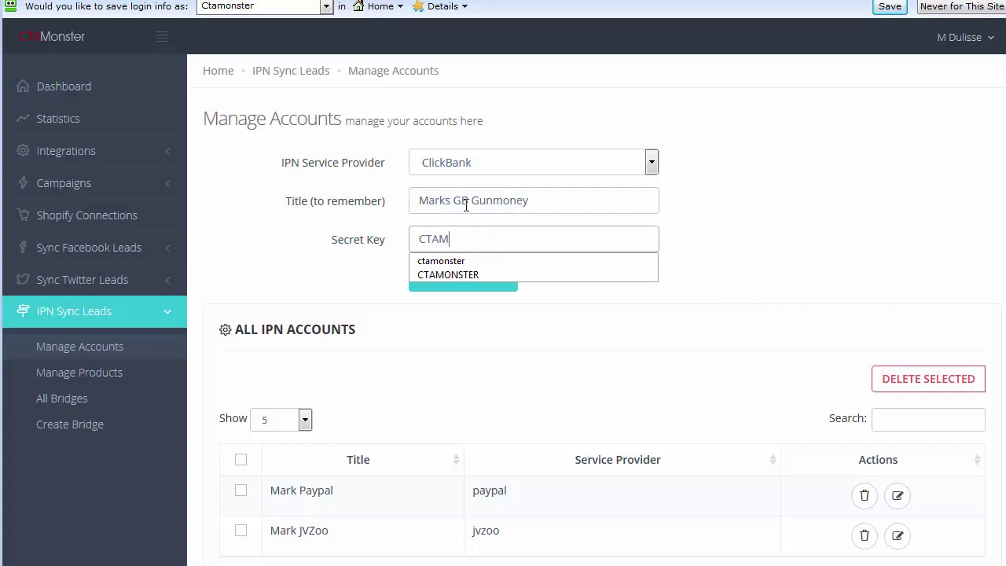
text(ONSTER)
click(224, 250)
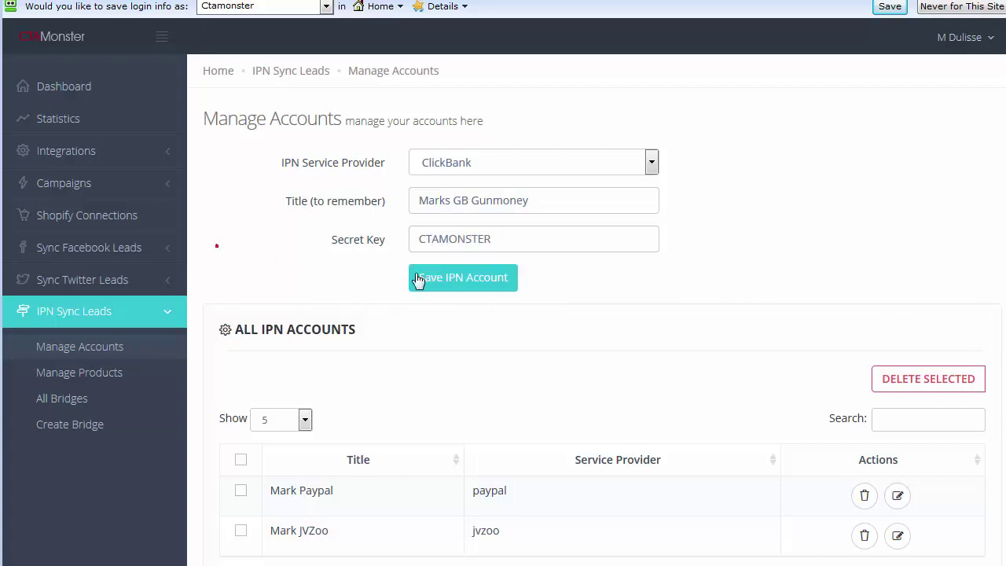
click(472, 285)
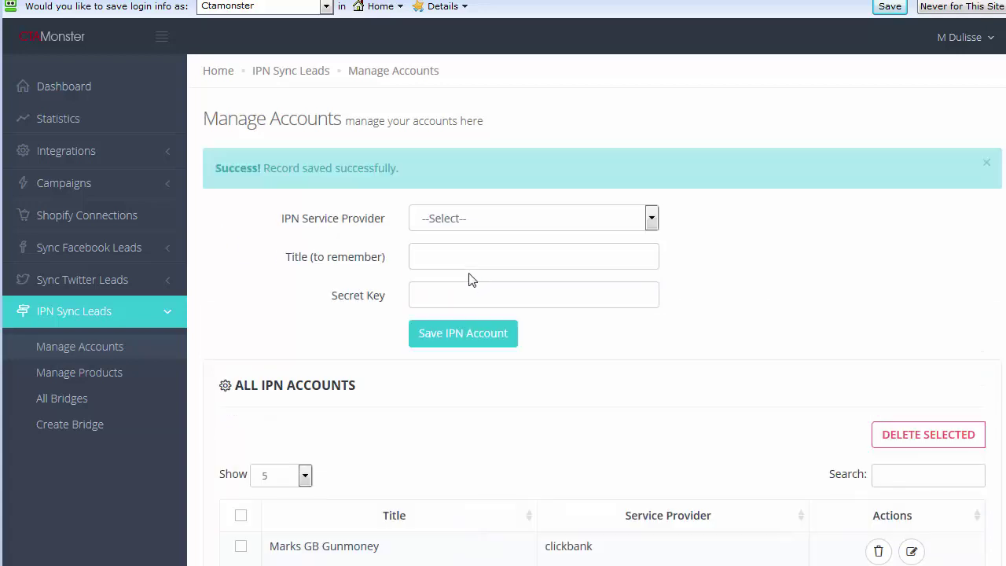
scroll(470, 279, down, 2)
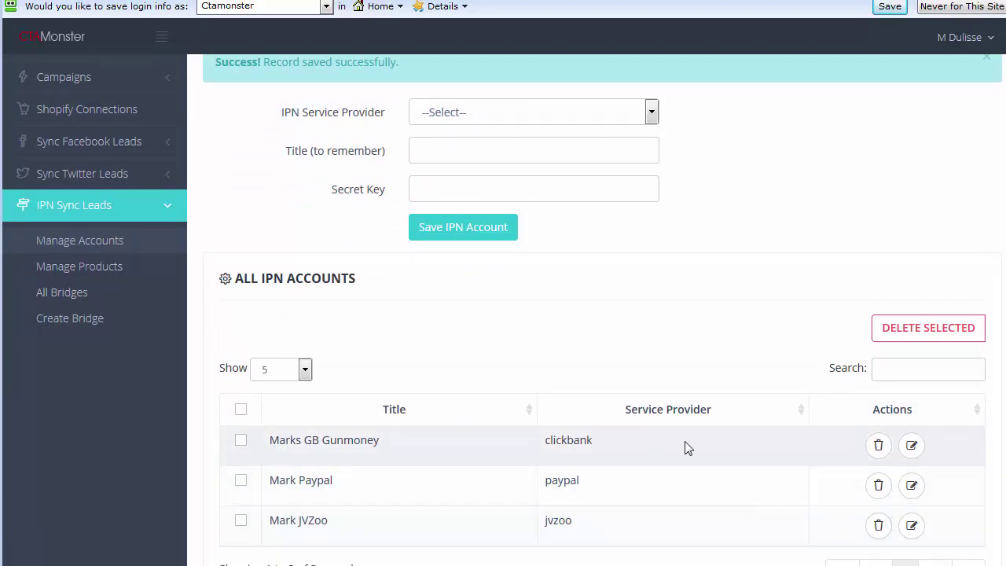
scroll(621, 459, up, 2)
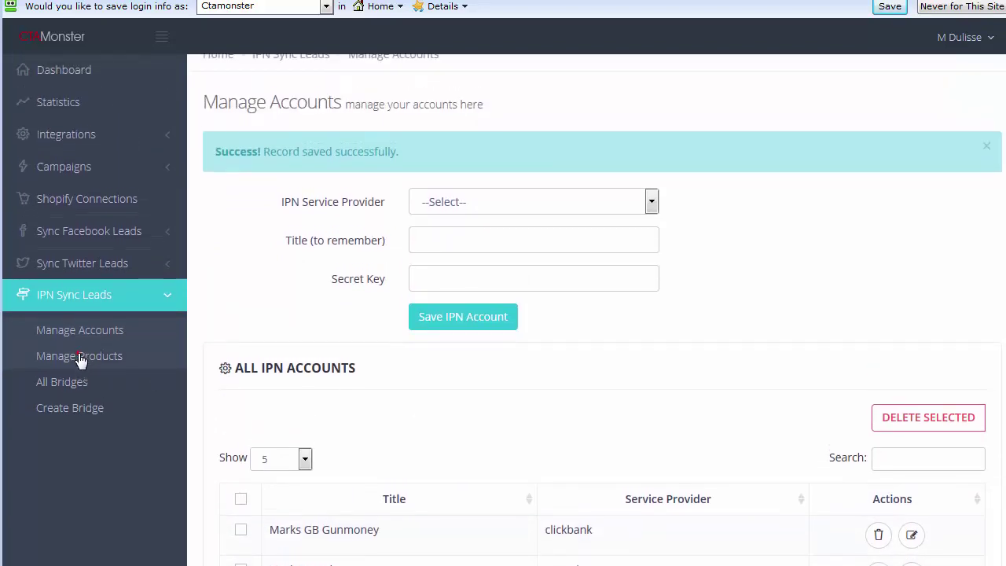
click(103, 364)
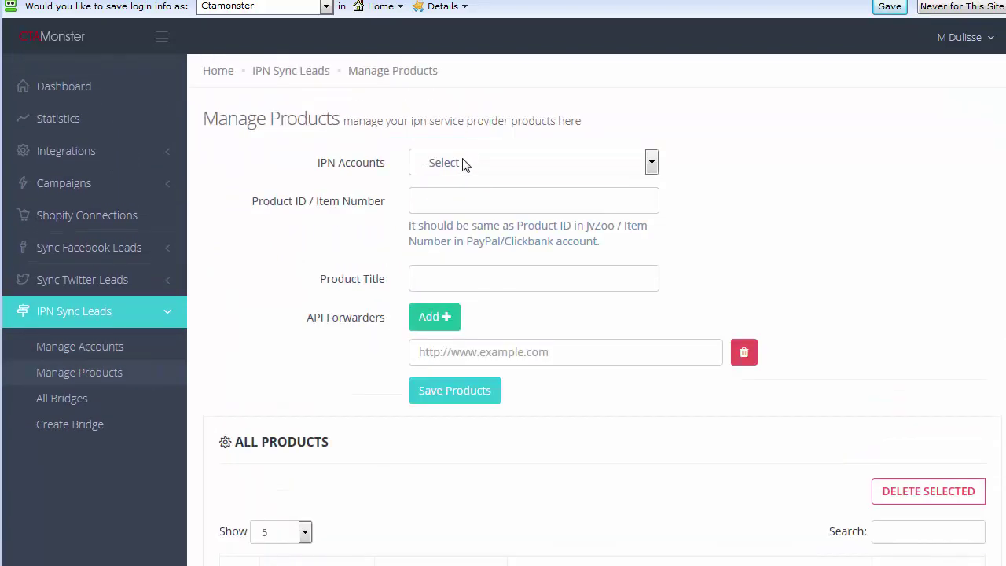
- Enter product item number 4 titled GunMoney for the Gunmoney ClickBank IPN account
click(462, 164)
click(446, 230)
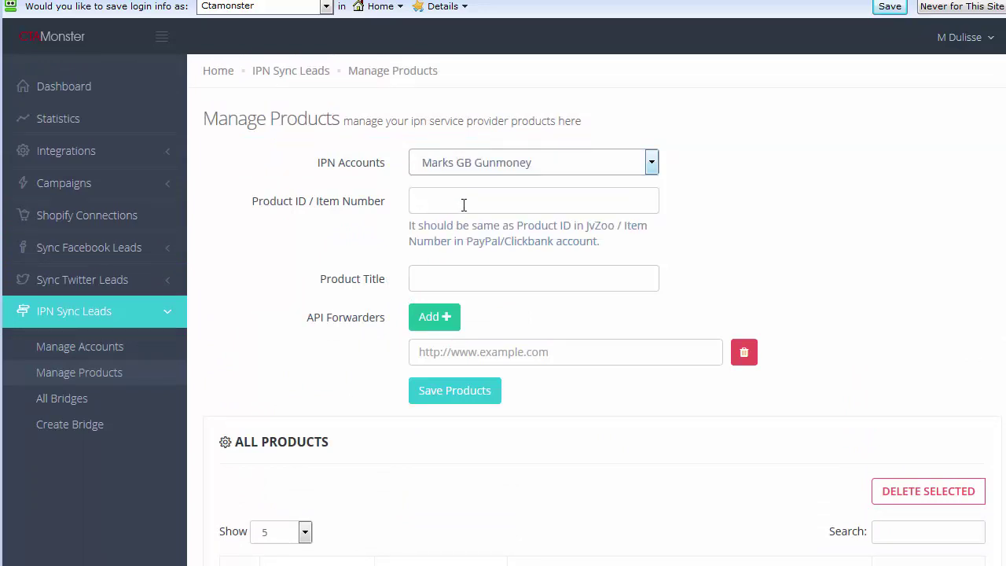
click(482, 200)
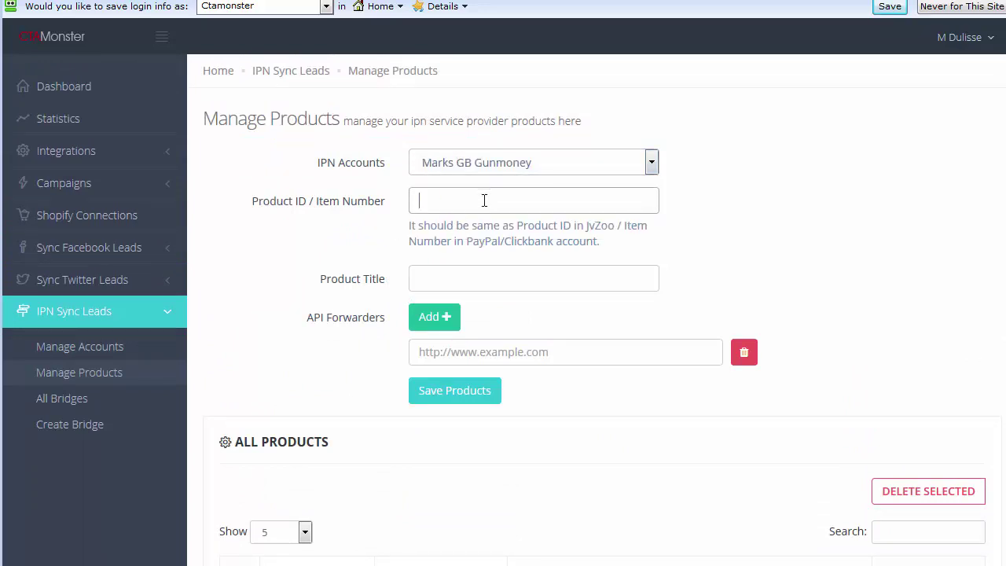
text(4)
click(455, 286)
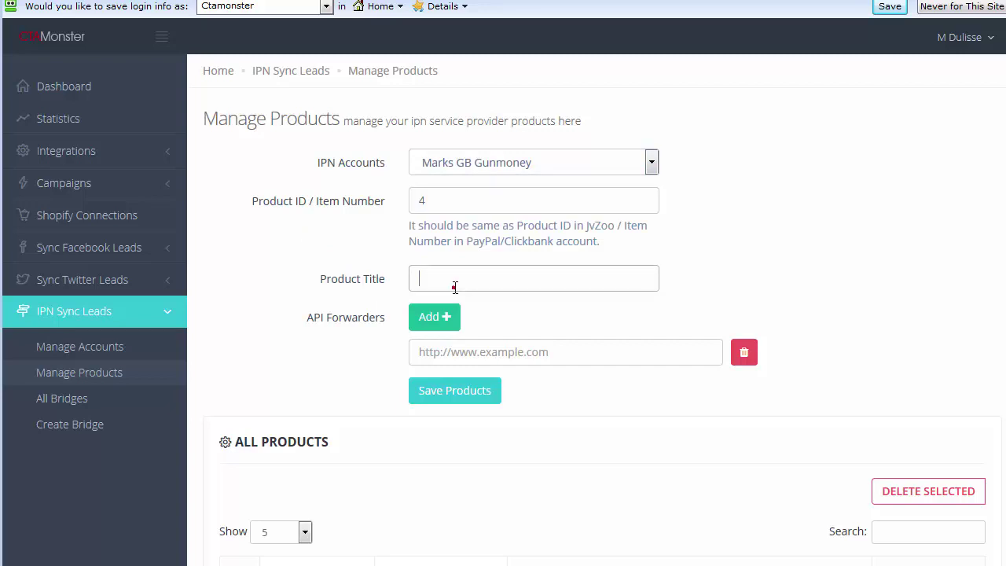
text(Gun)
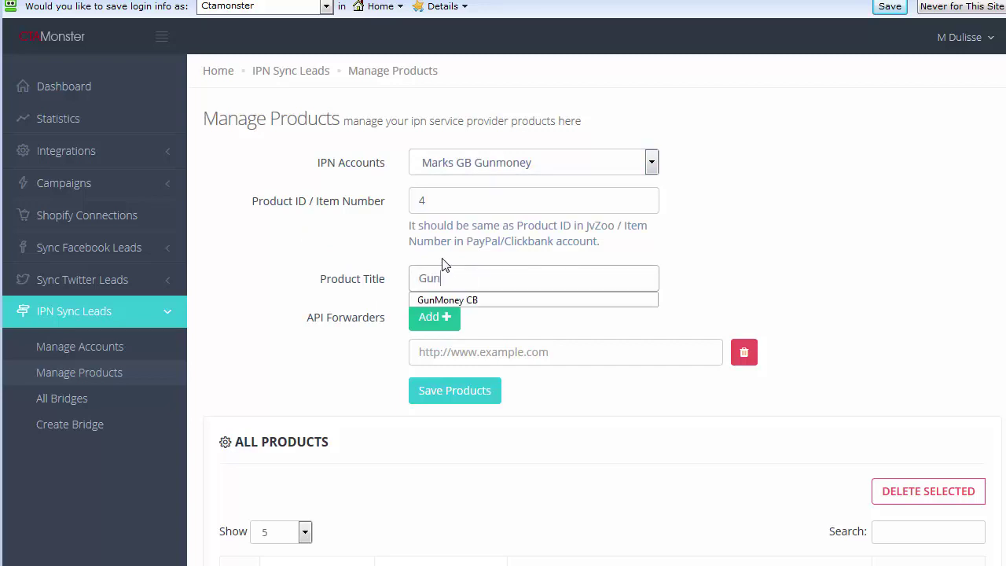
text(Money CB)
click(224, 236)
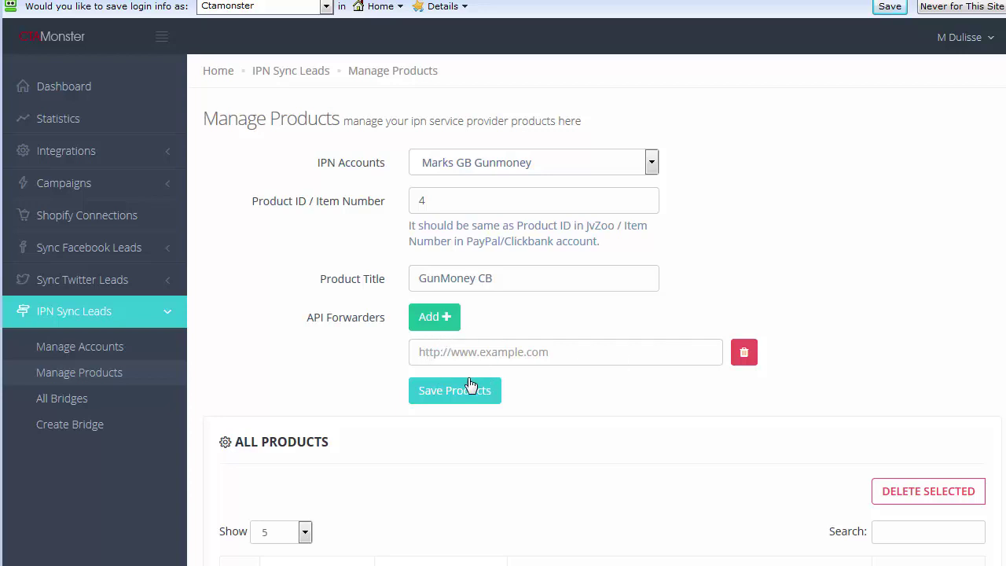
- Keep a single API forwarder URL field and save the GunMoney CB product
click(447, 319)
click(448, 320)
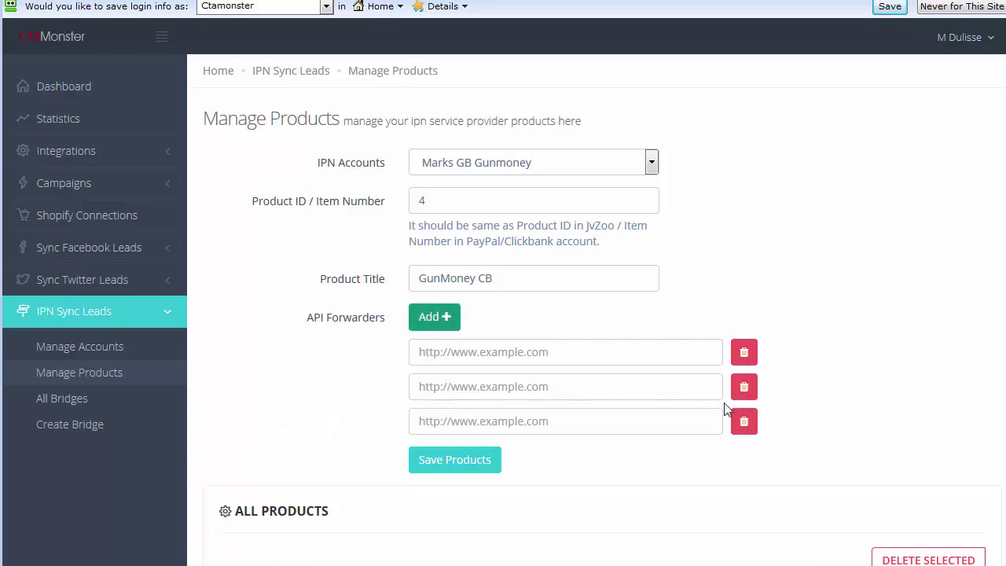
click(744, 421)
click(744, 388)
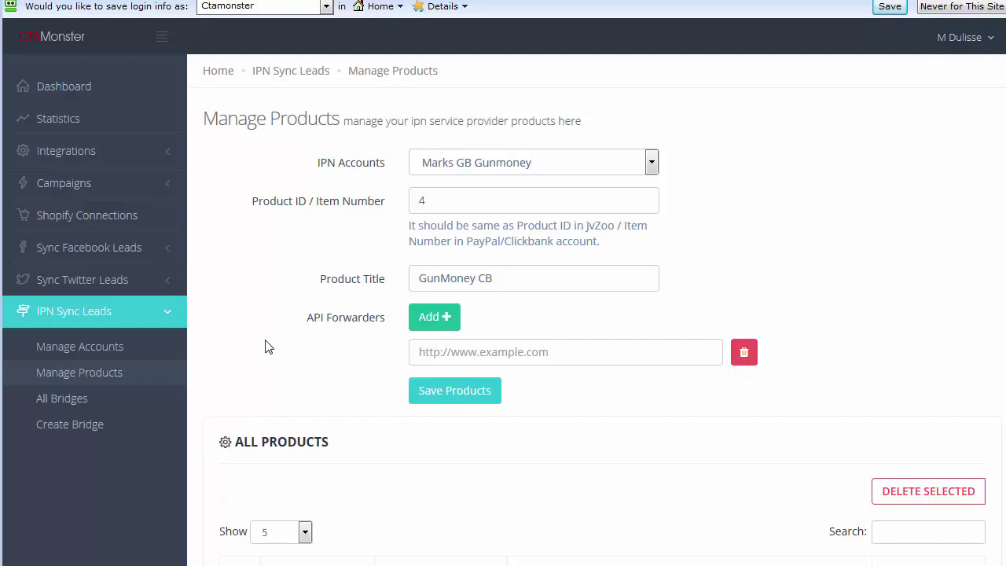
scroll(267, 347, down, 3)
scroll(271, 346, up, 2)
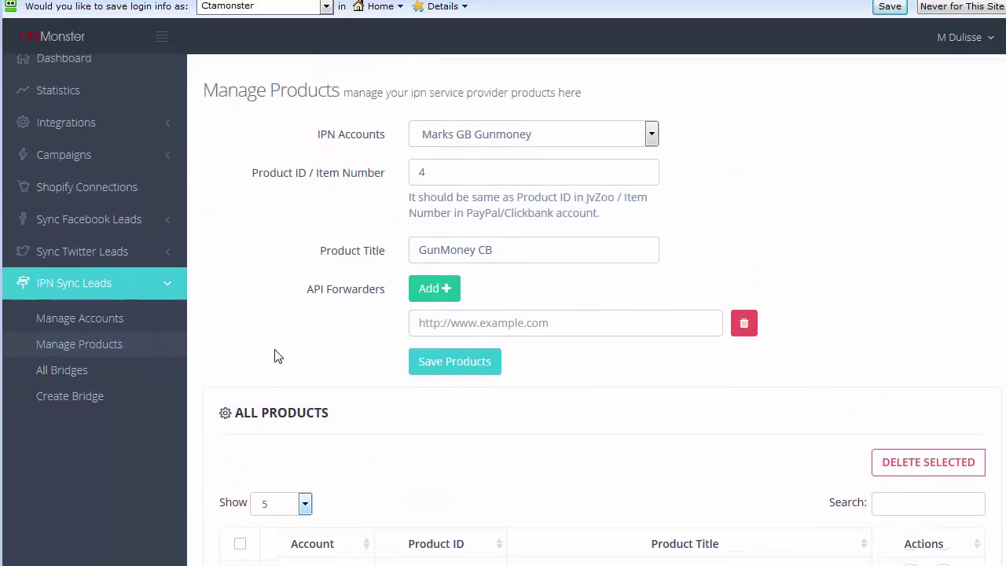
scroll(276, 292, down, 2)
scroll(369, 275, up, 1)
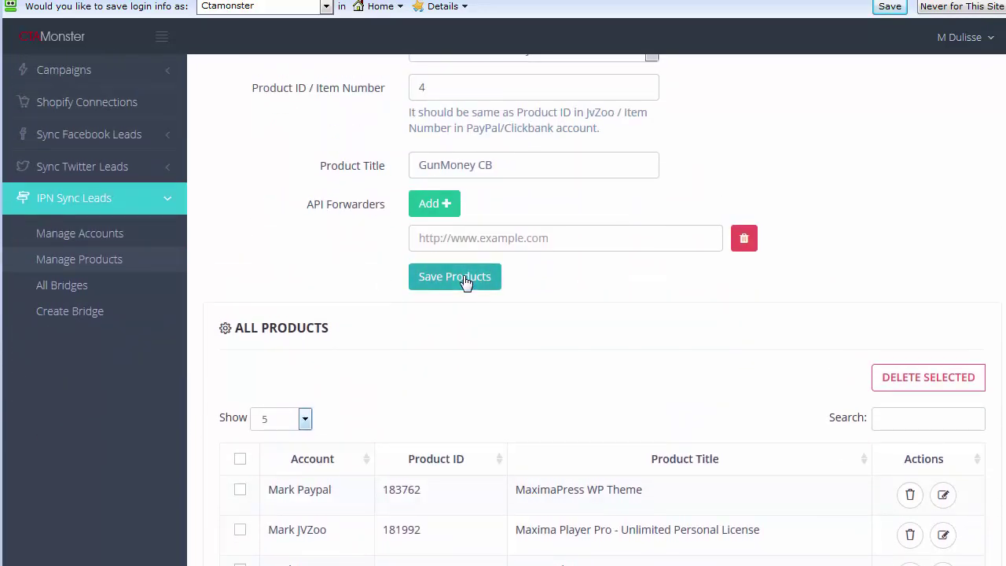
click(467, 283)
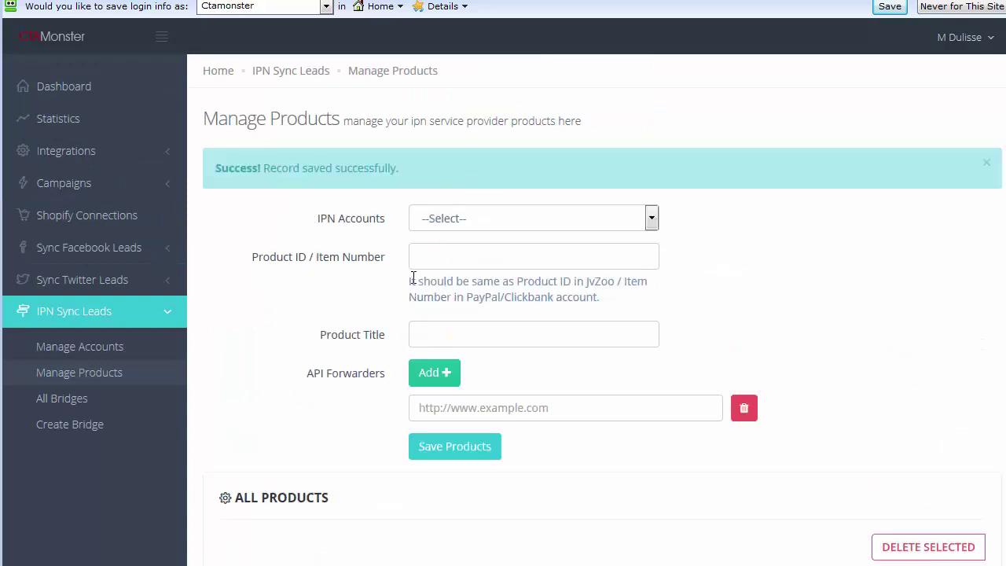
scroll(393, 307, down, 3)
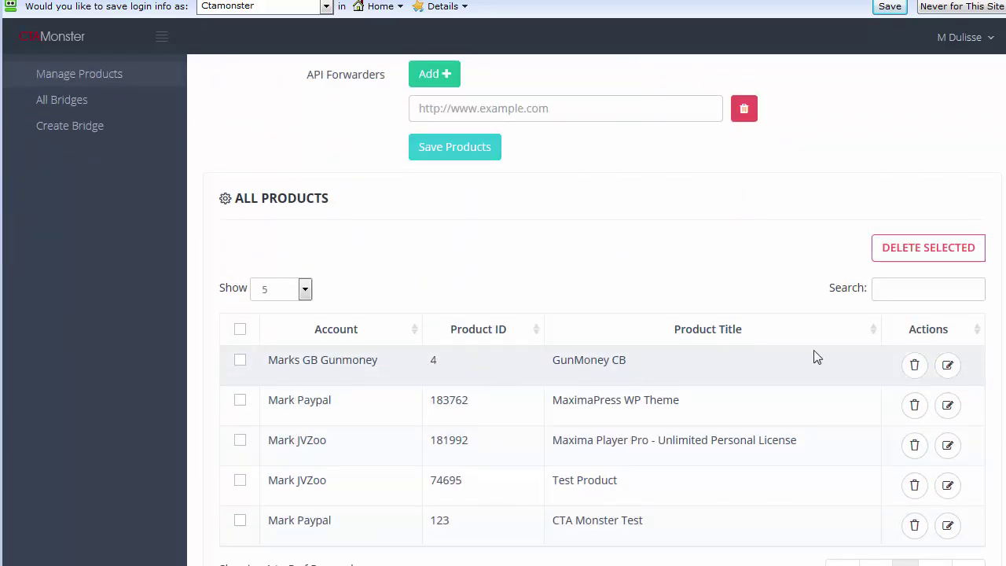
scroll(354, 315, up, 4)
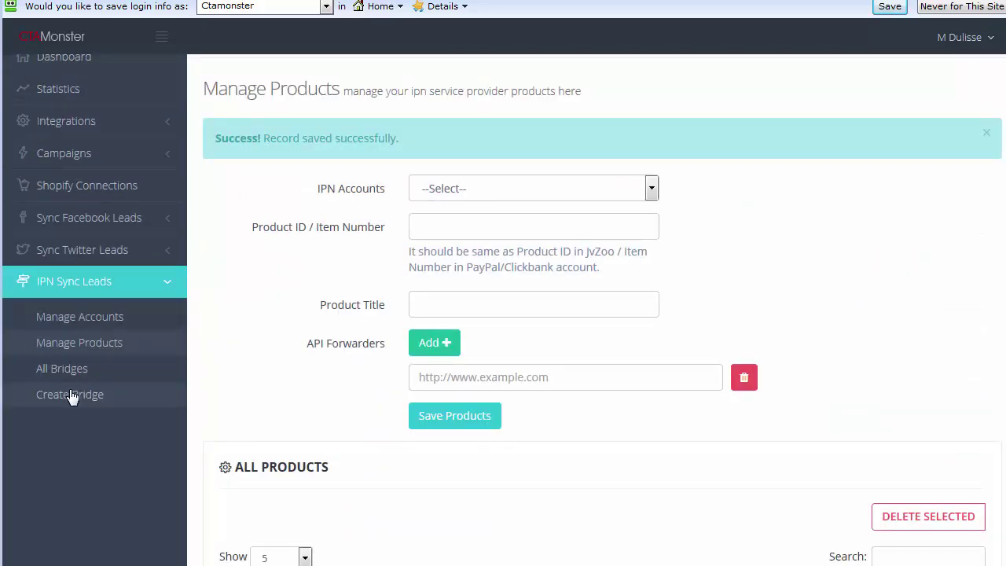
- Create a bridge with the Gunmoney IPN account and product 4 - GunMoney CB selected
click(71, 395)
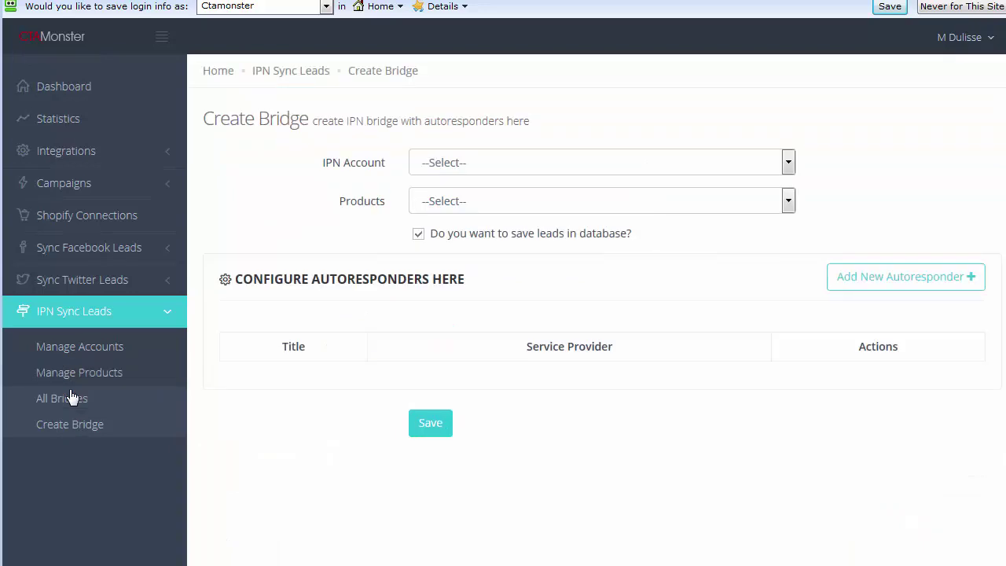
click(487, 164)
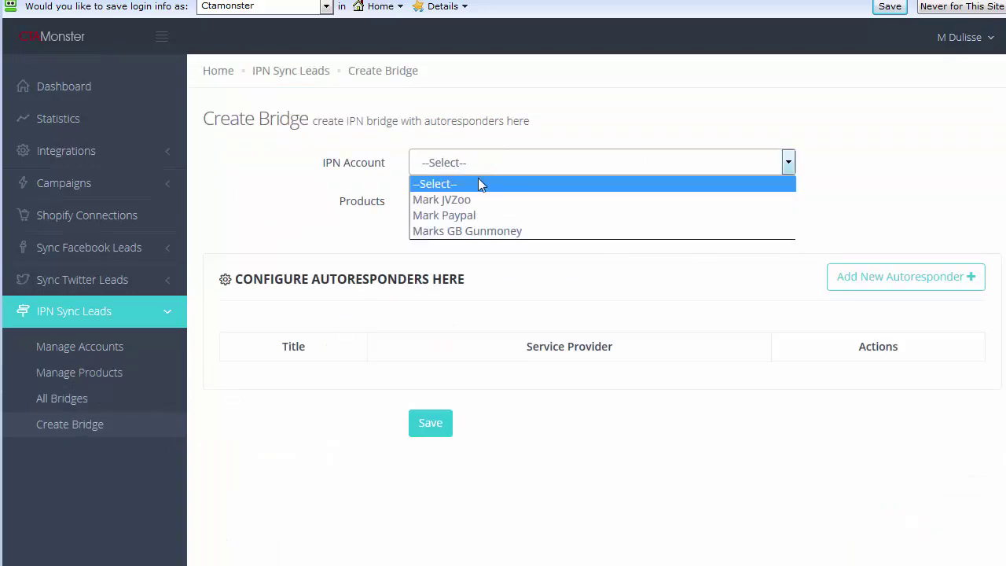
click(471, 230)
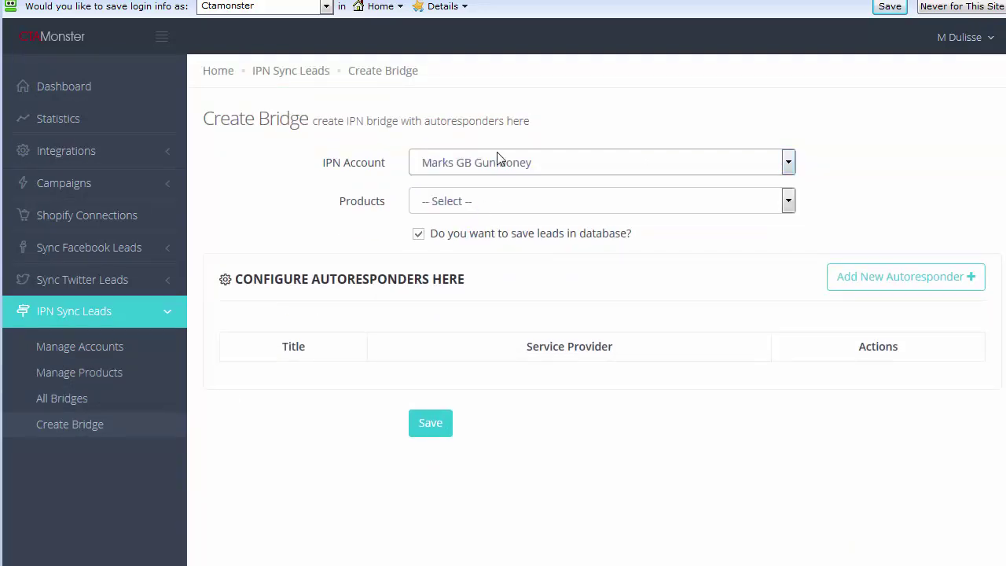
click(457, 202)
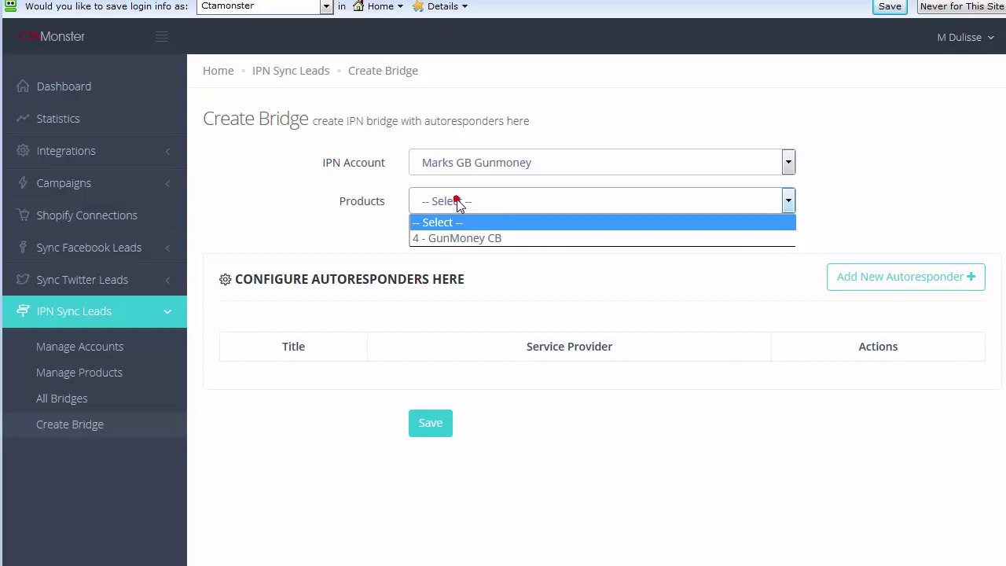
click(459, 239)
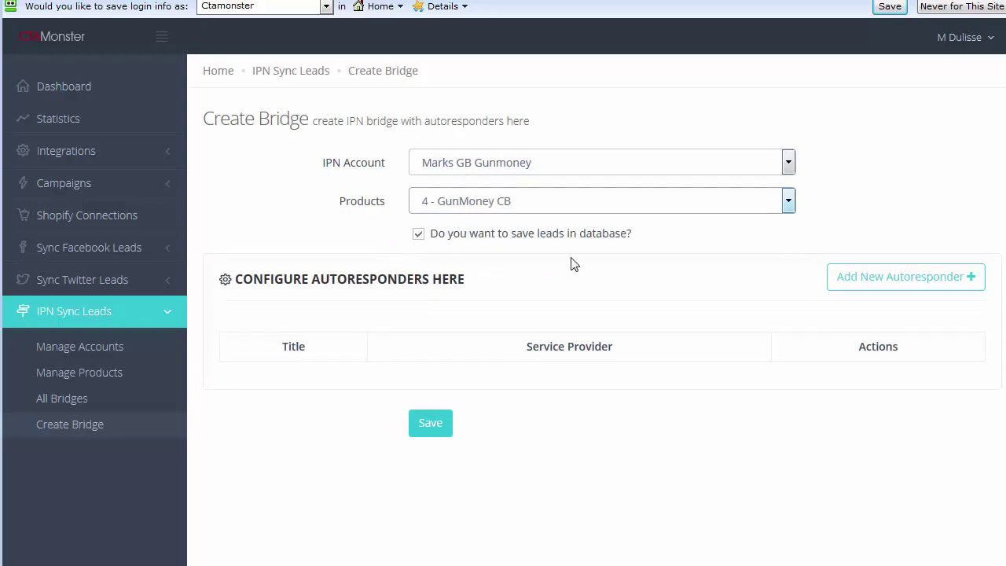
- Start a new autoresponder titled 'Aweber Test' with Aweber and its saved credentials
click(967, 285)
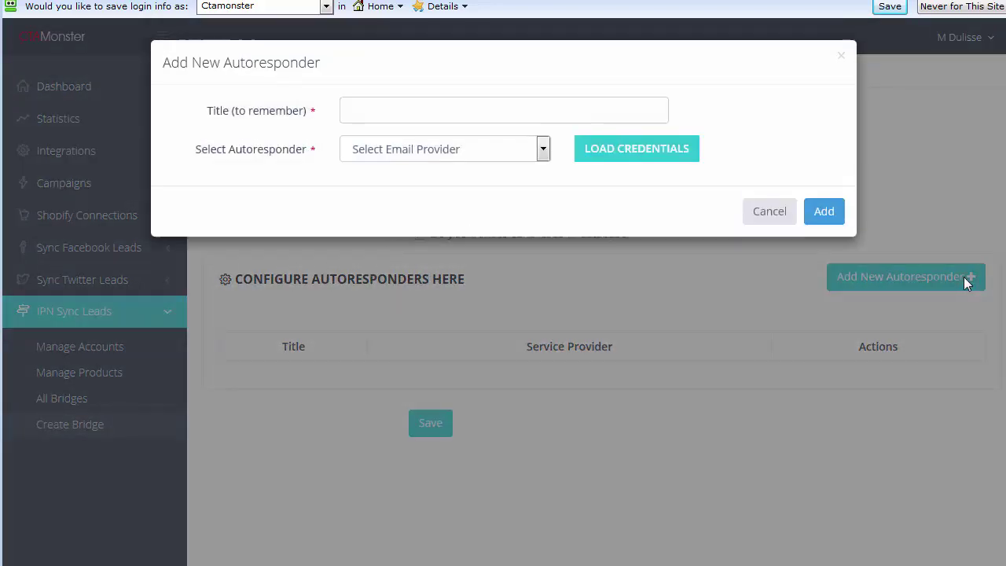
click(520, 119)
text(Awe)
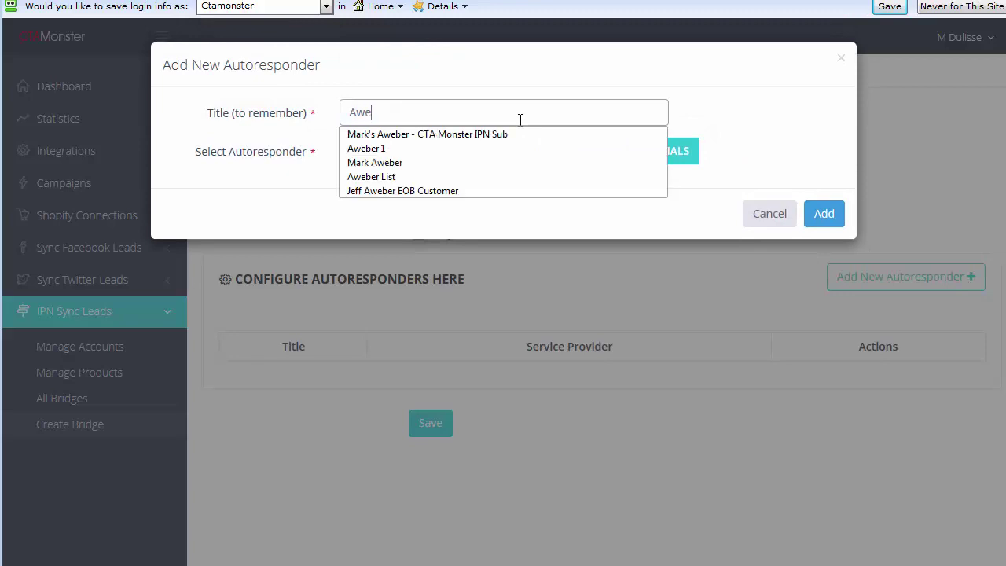
text(ber Tets)
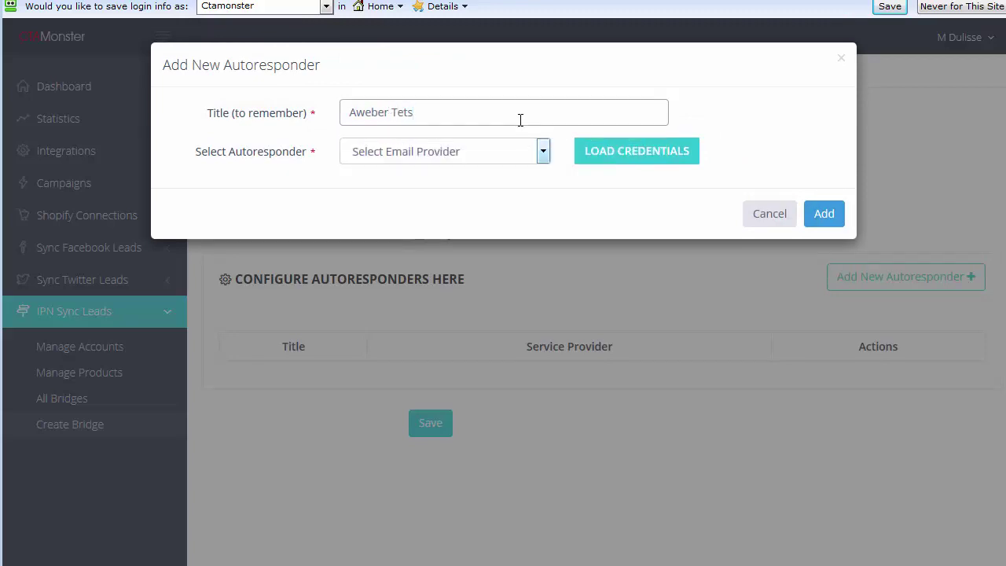
key(BackSpace)
key(BackSpace)
text(st)
click(525, 76)
click(478, 154)
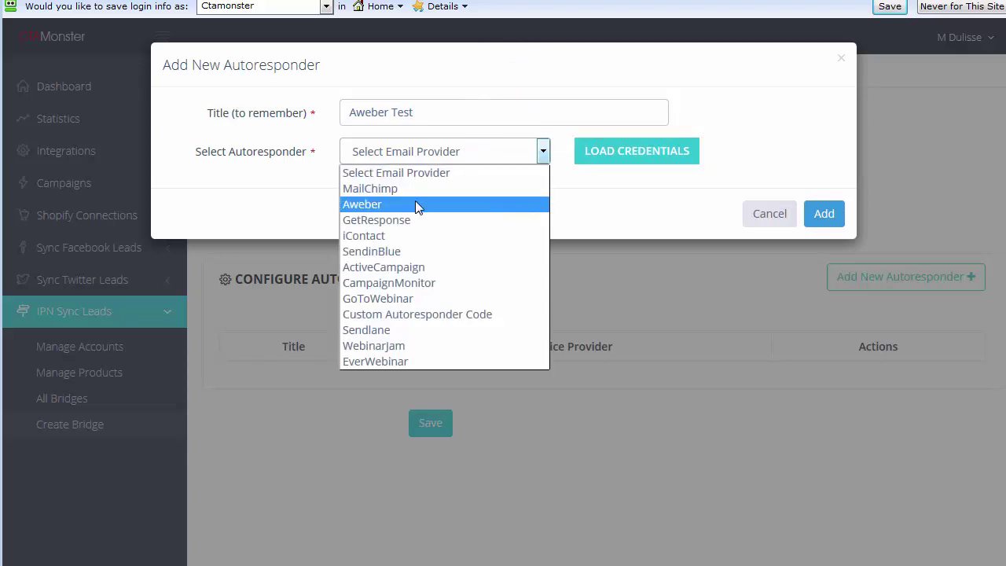
click(416, 204)
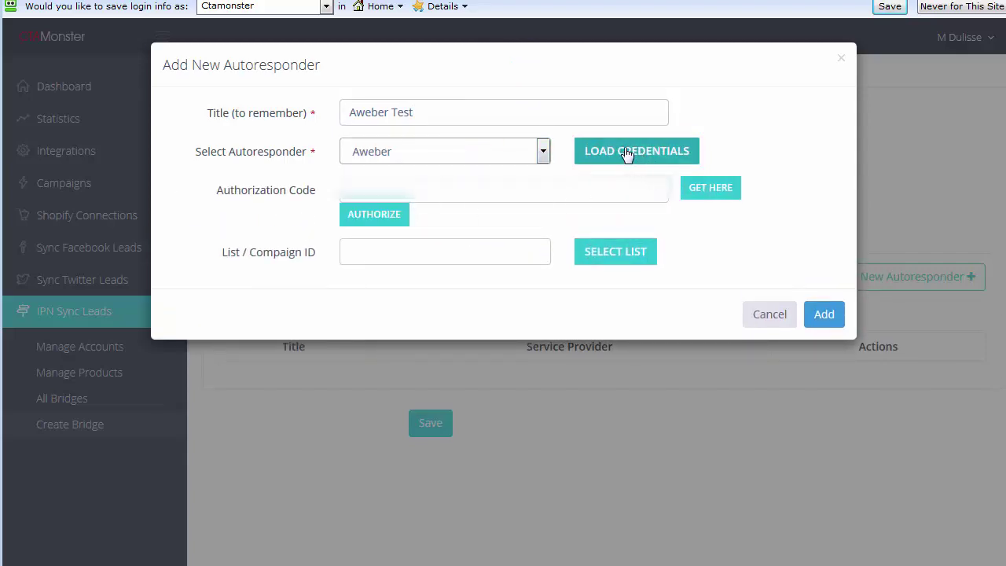
click(627, 154)
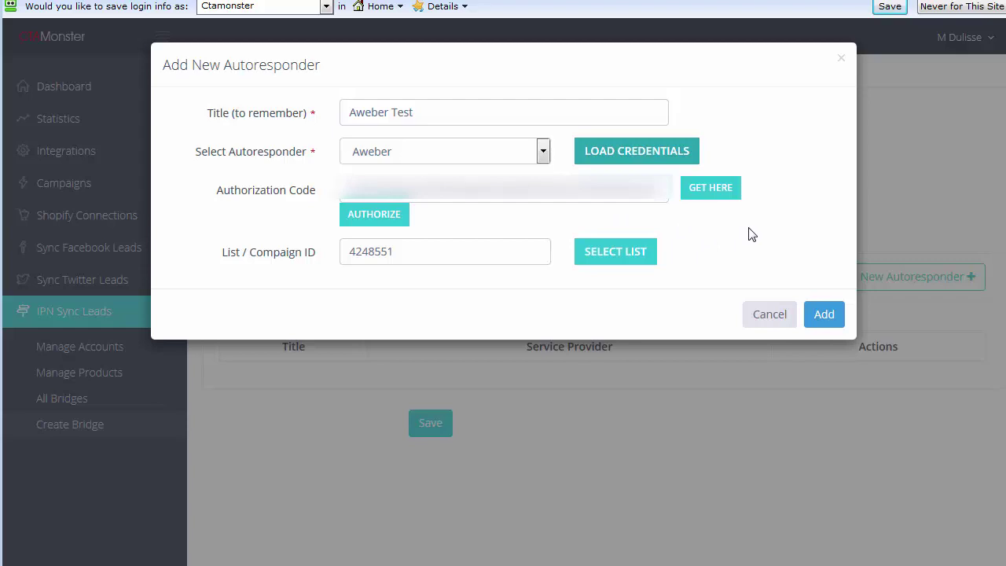
- Reselect Aweber, reload credentials, pick the CTA Monster IPN Sub list, and add it
click(544, 151)
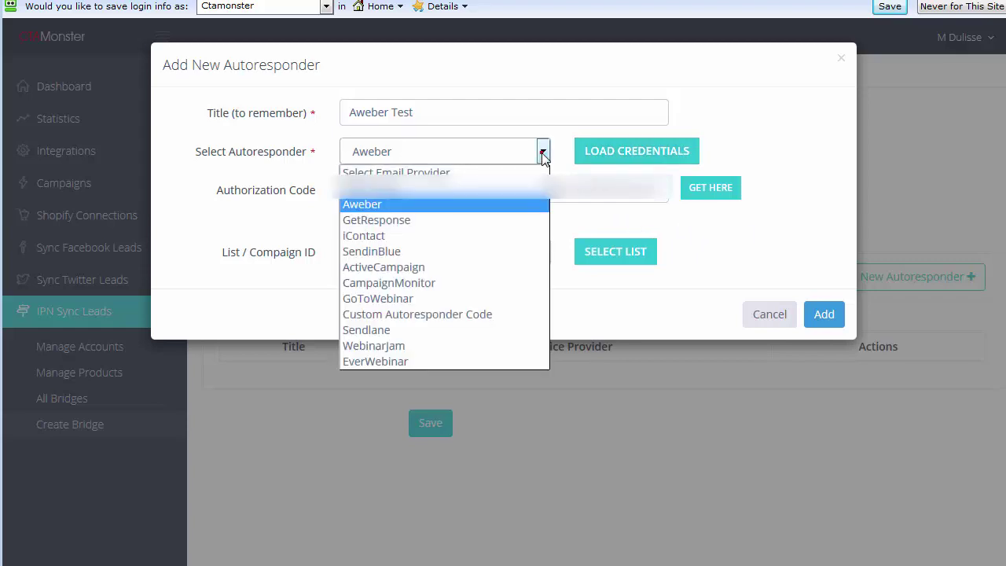
click(482, 315)
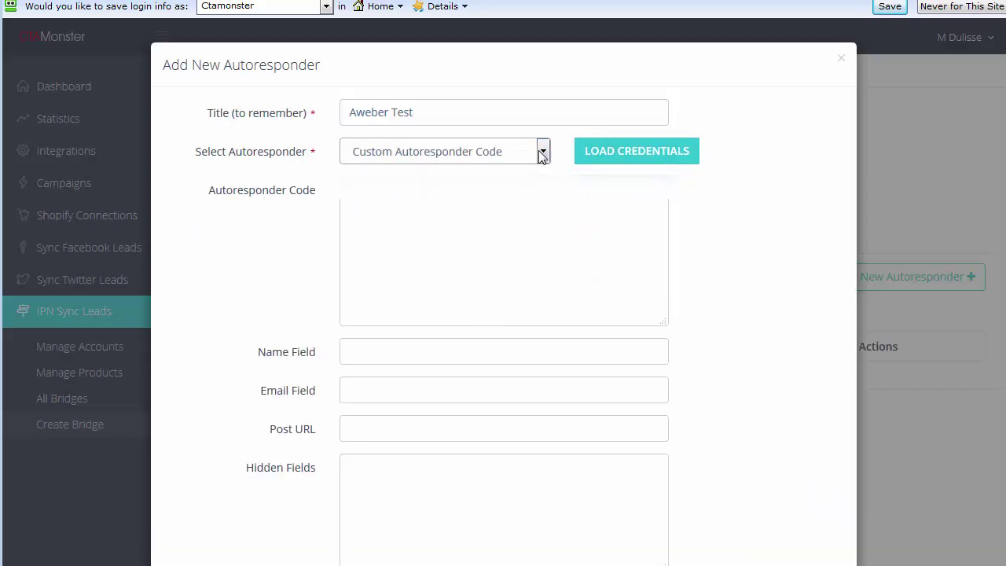
click(538, 150)
click(485, 206)
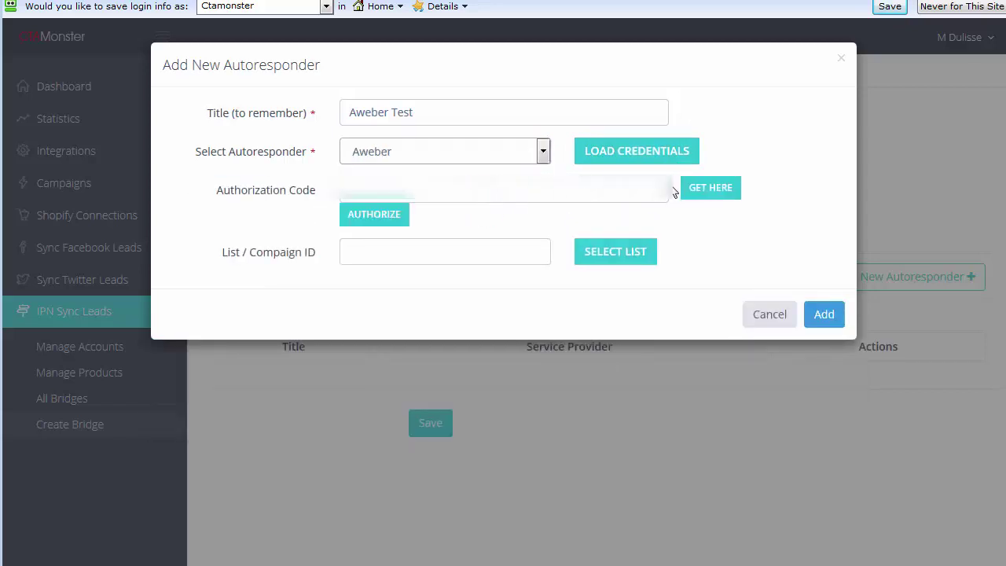
click(646, 159)
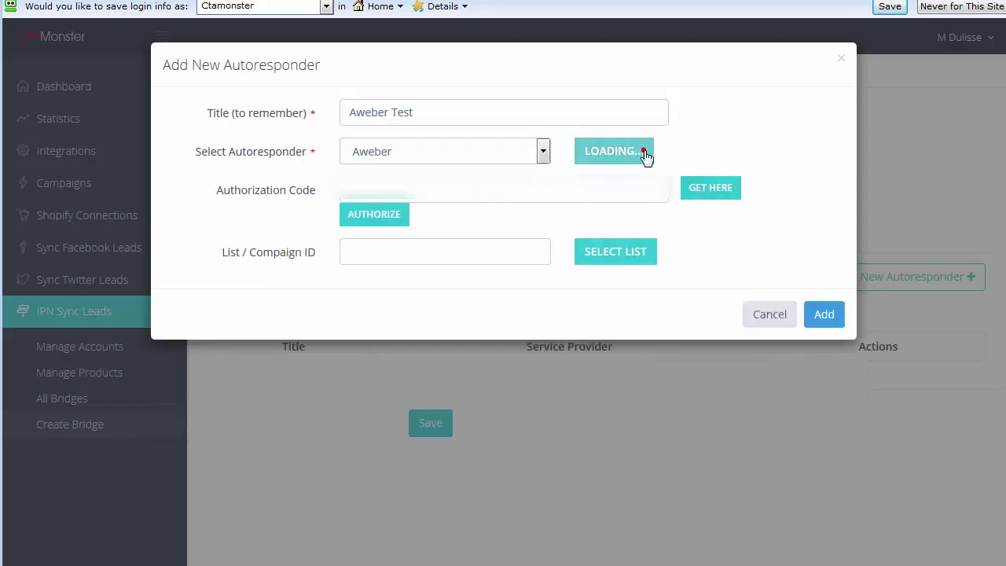
click(613, 254)
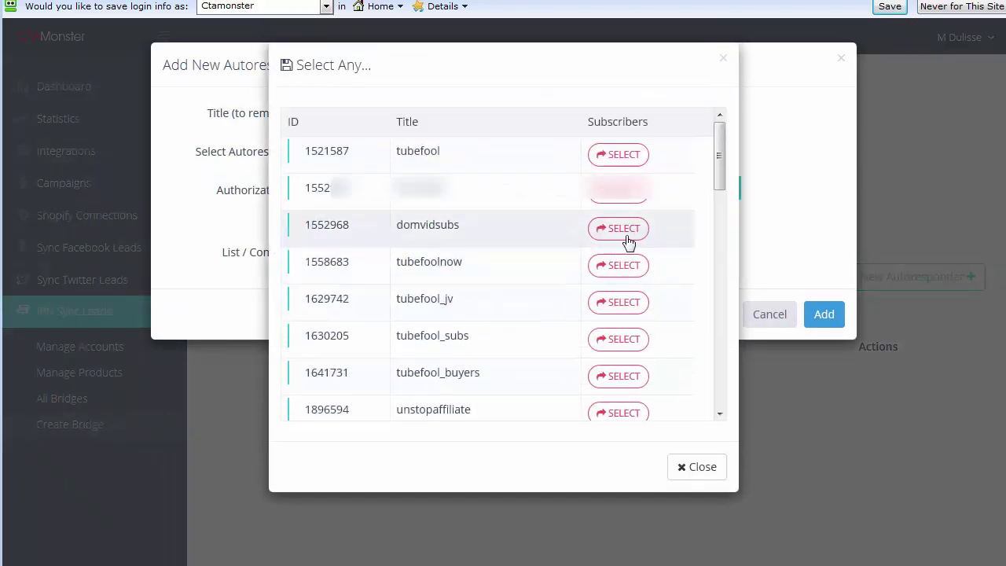
drag(720, 160, 723, 379)
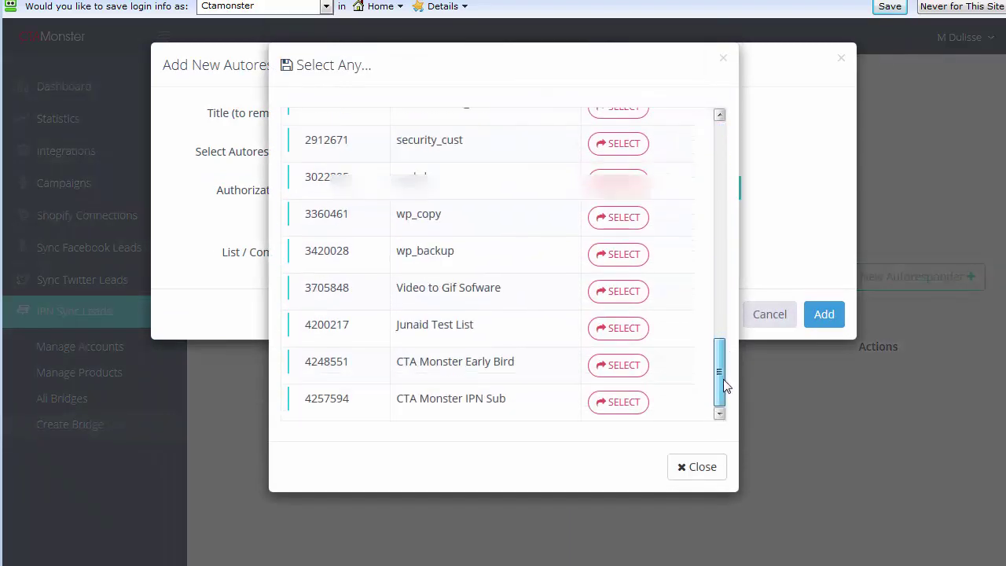
click(607, 402)
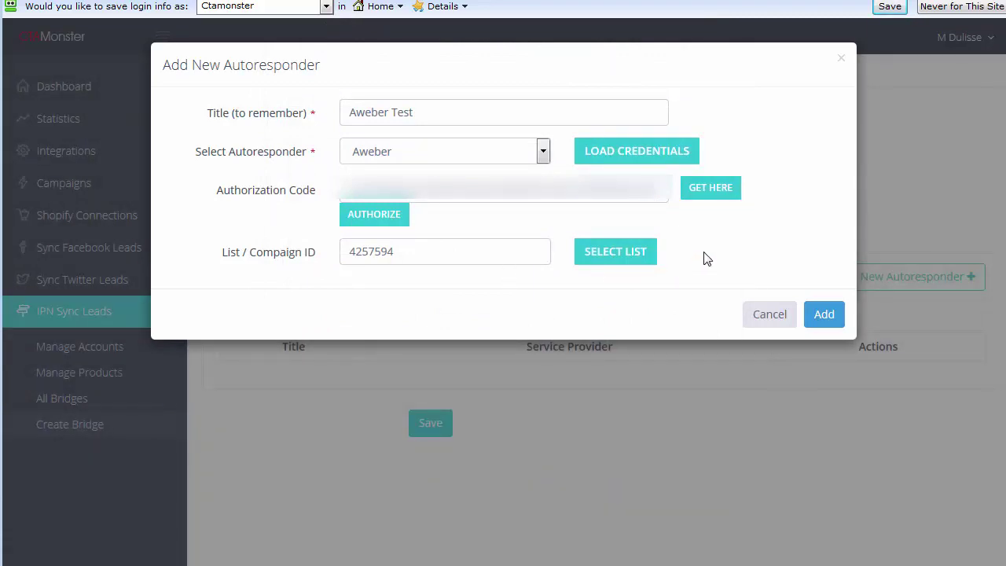
click(824, 316)
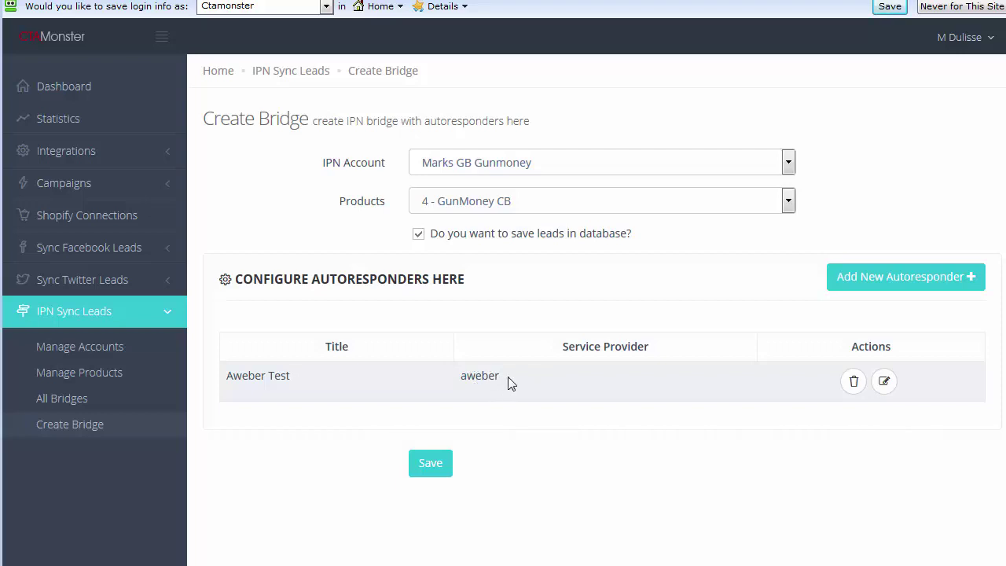
- Start a second autoresponder titled 'Sendland Test'
click(864, 292)
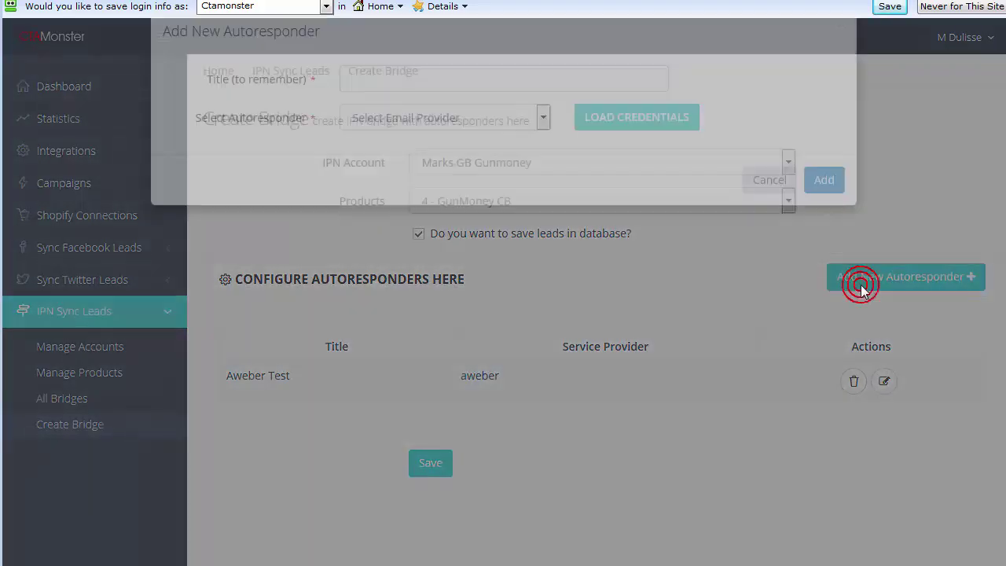
click(563, 115)
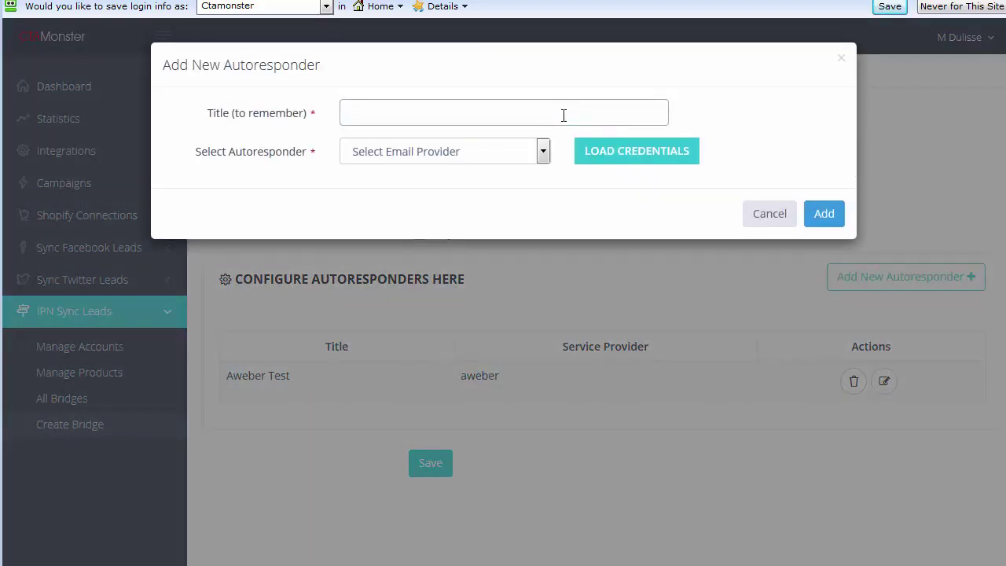
text(e)
key(BackSpace)
text(Sendla)
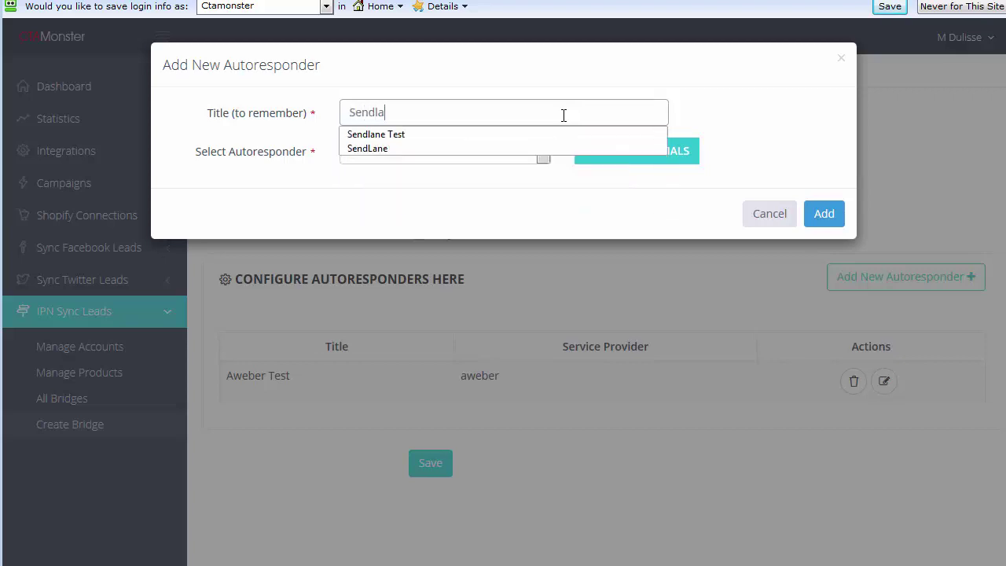
text(nst)
key(BackSpace)
key(BackSpace)
text(d Test)
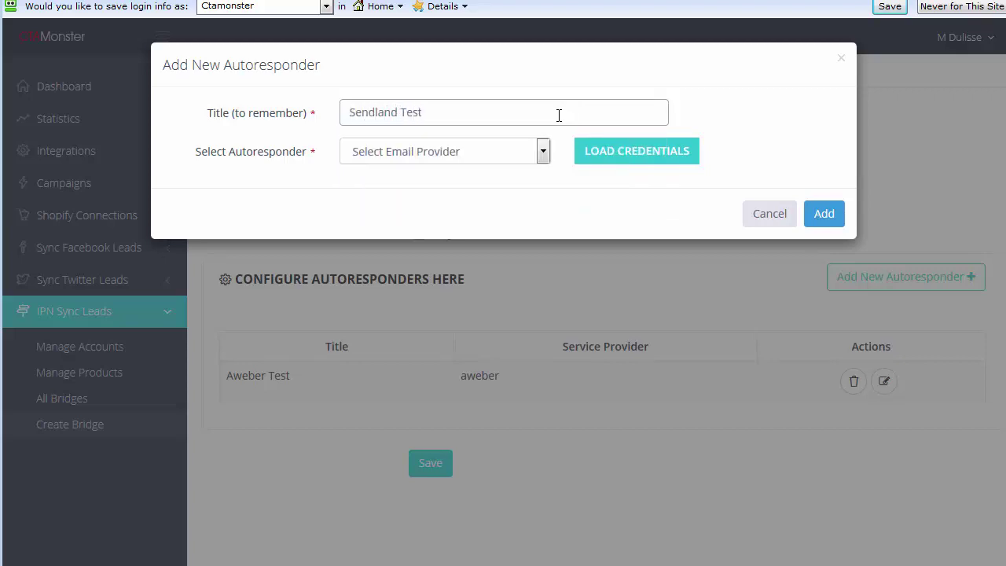
- Choose Sendlane with its saved credentials and list 1, and add it to the bridge
click(542, 151)
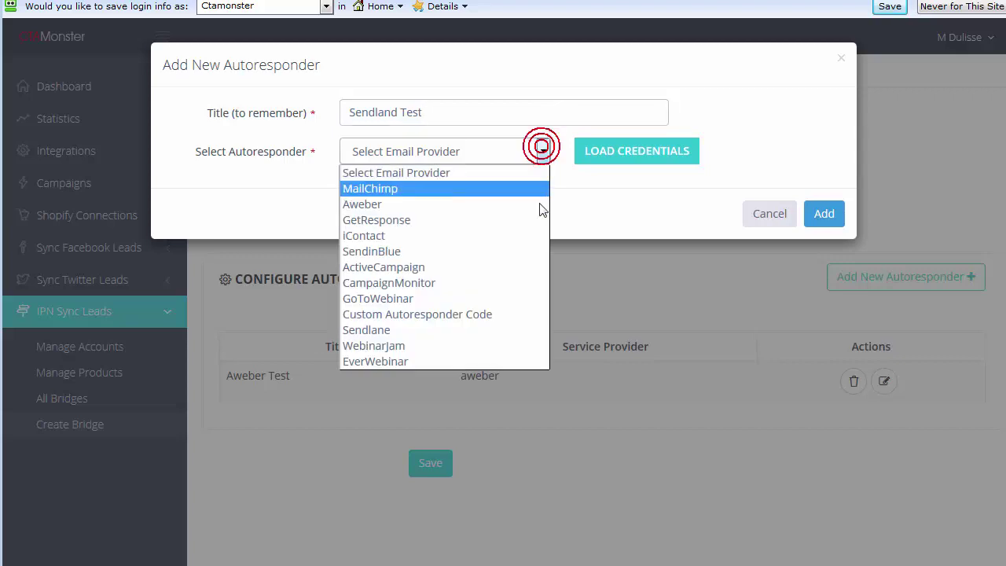
click(444, 330)
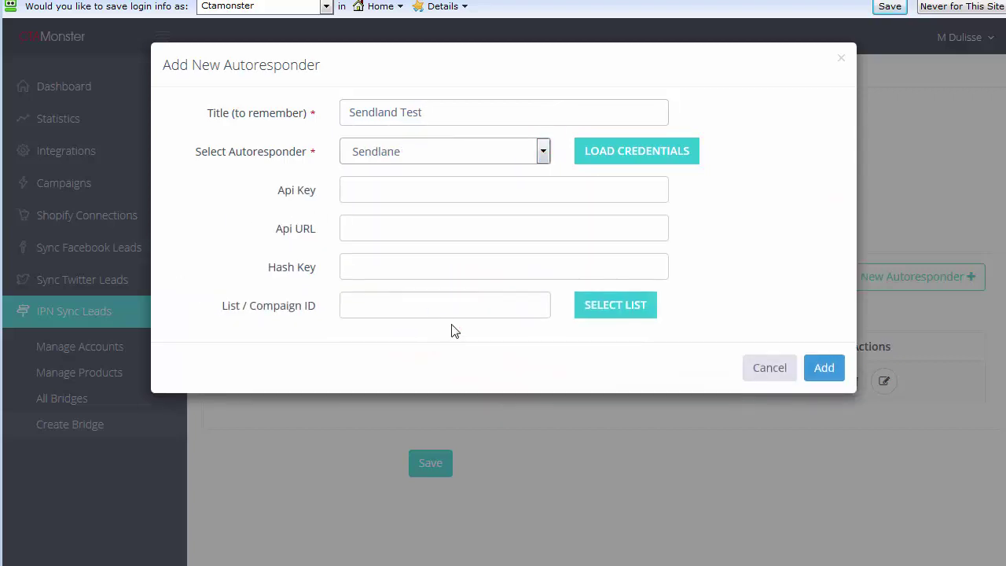
click(648, 152)
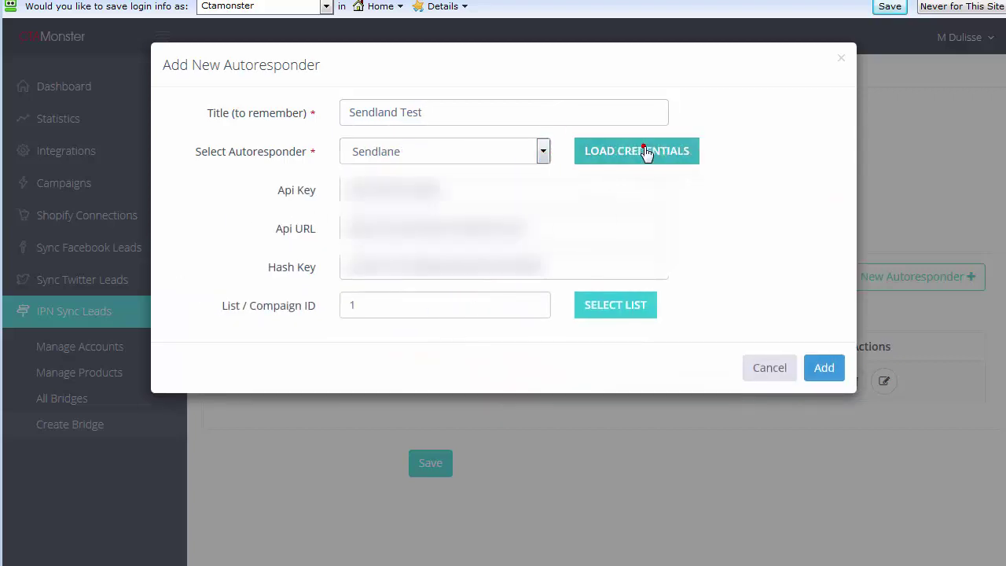
click(620, 305)
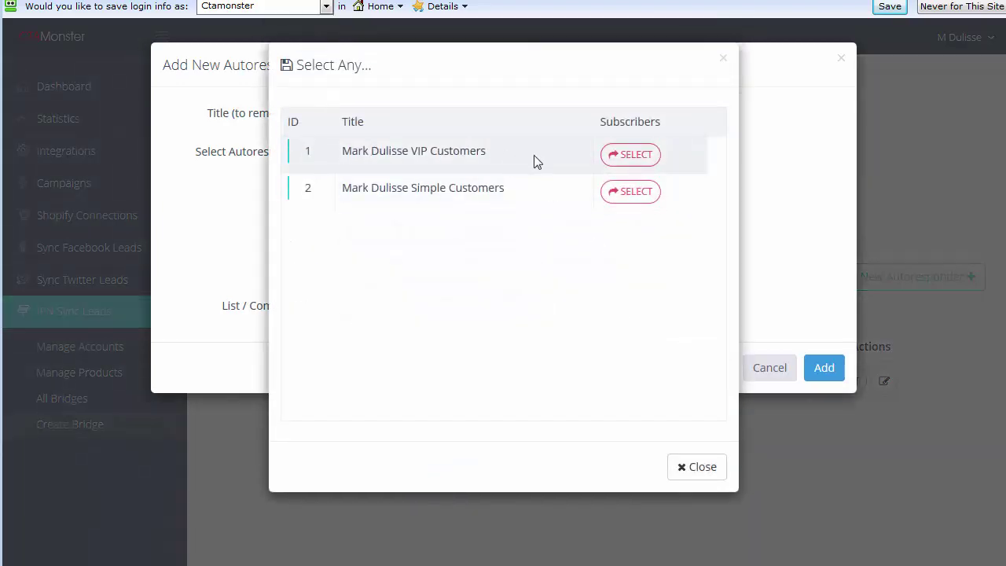
click(621, 155)
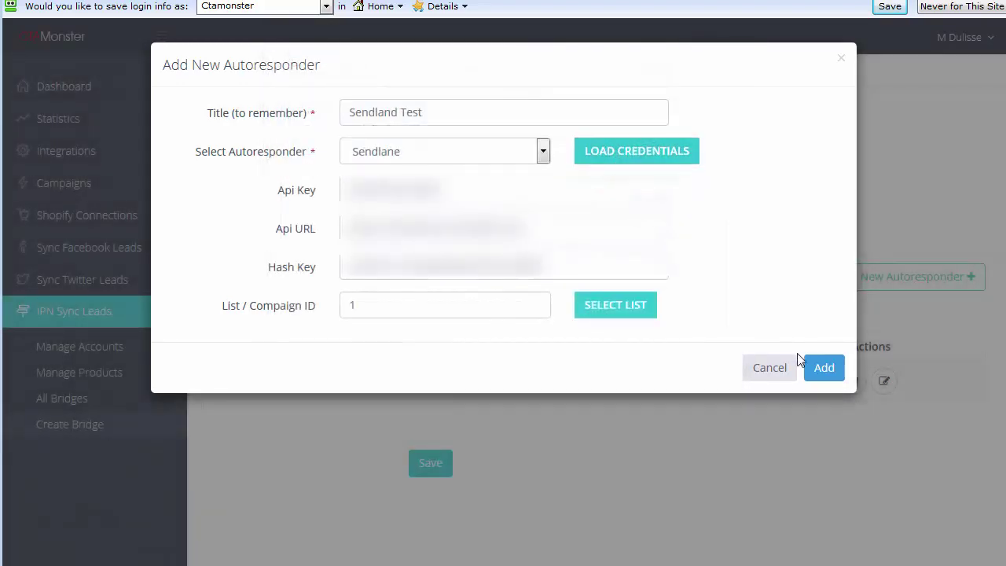
click(813, 367)
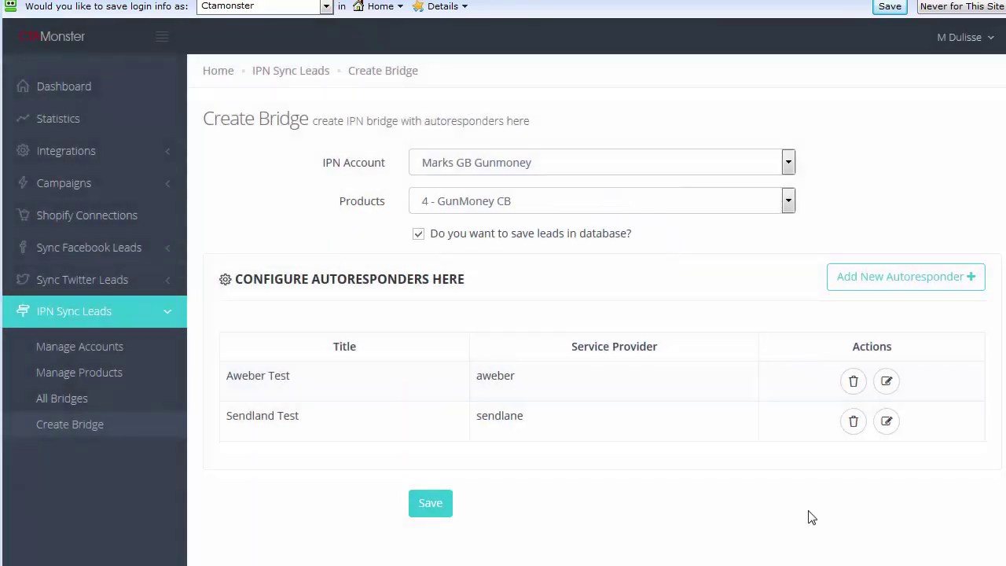
- Add 'webinar Jam Test' via WebinarJam using the scheduled webinar testing webinar
click(912, 277)
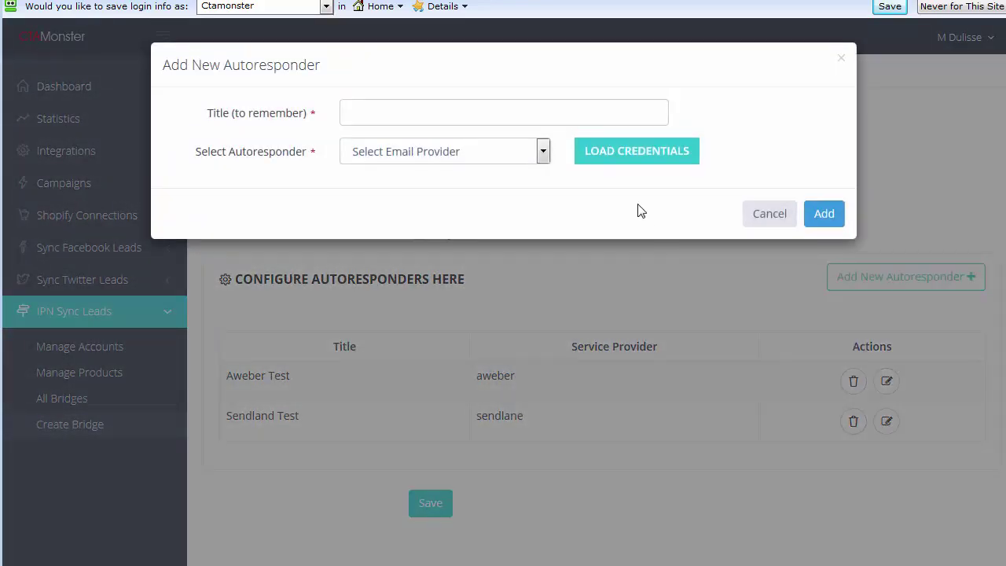
click(540, 122)
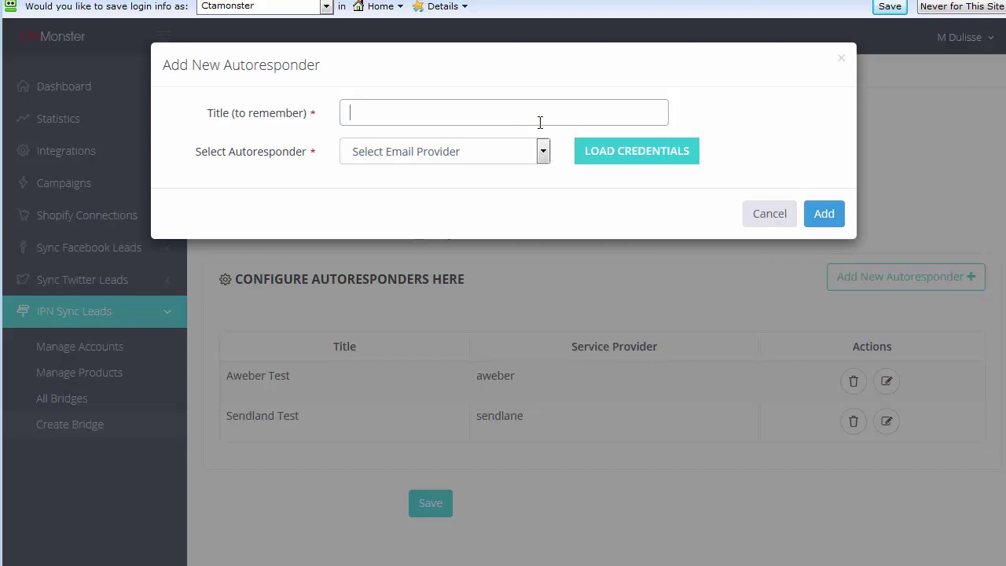
text(webinar )
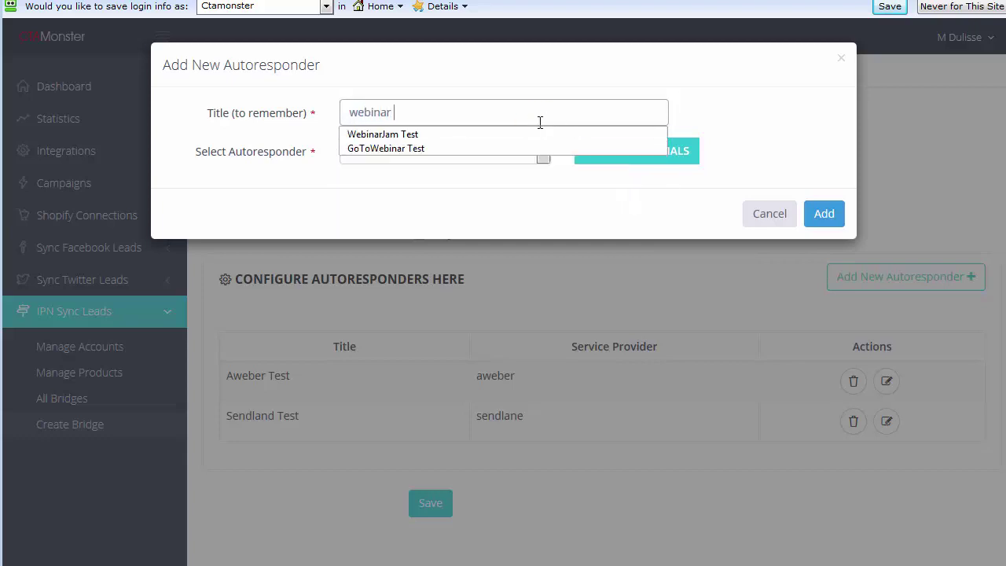
text(Jam Test)
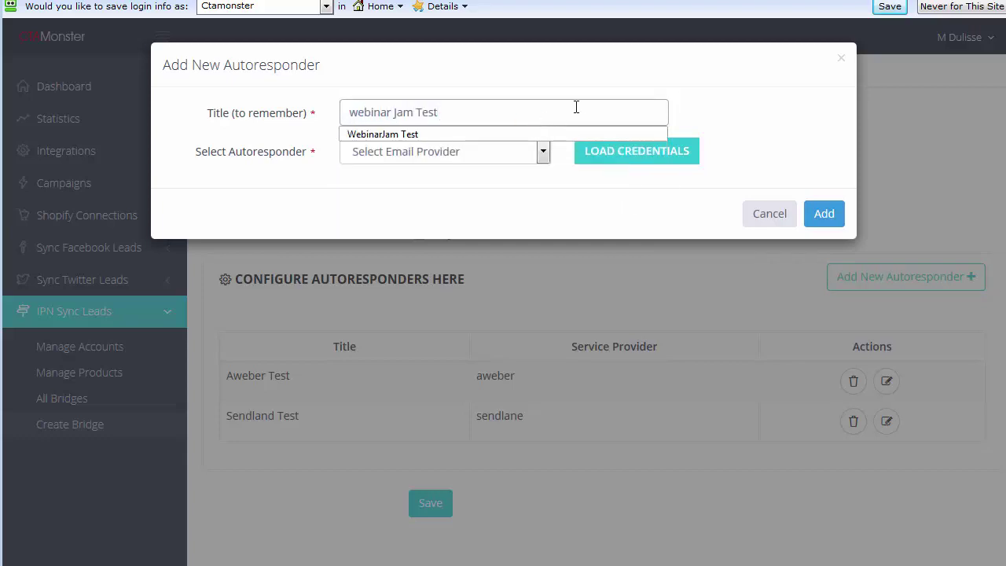
click(542, 152)
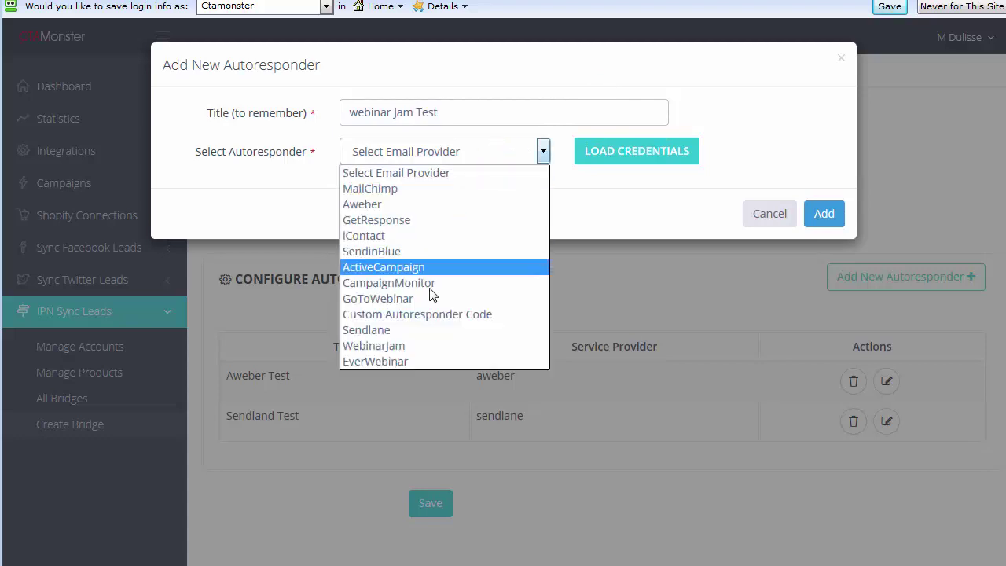
click(418, 345)
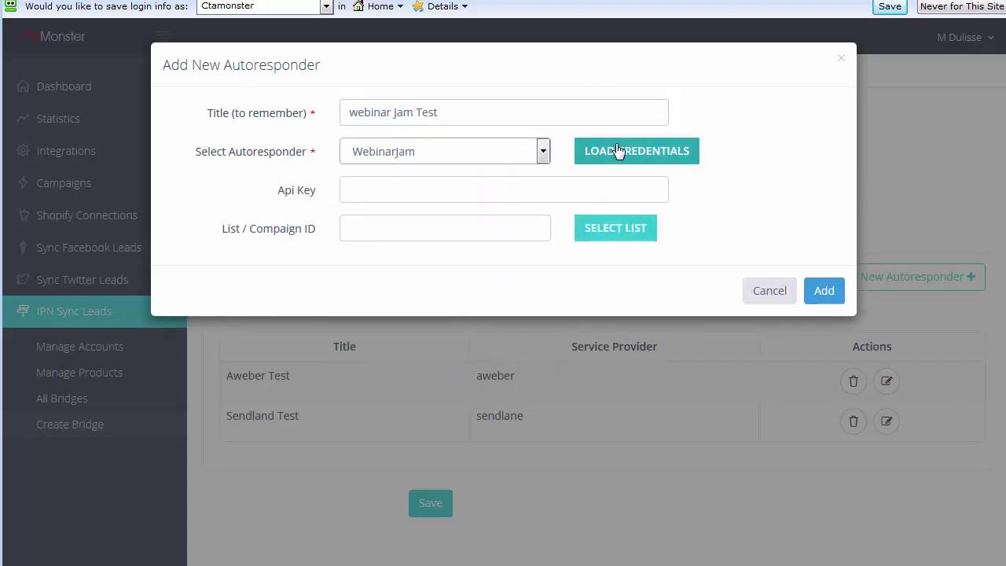
click(618, 151)
click(613, 226)
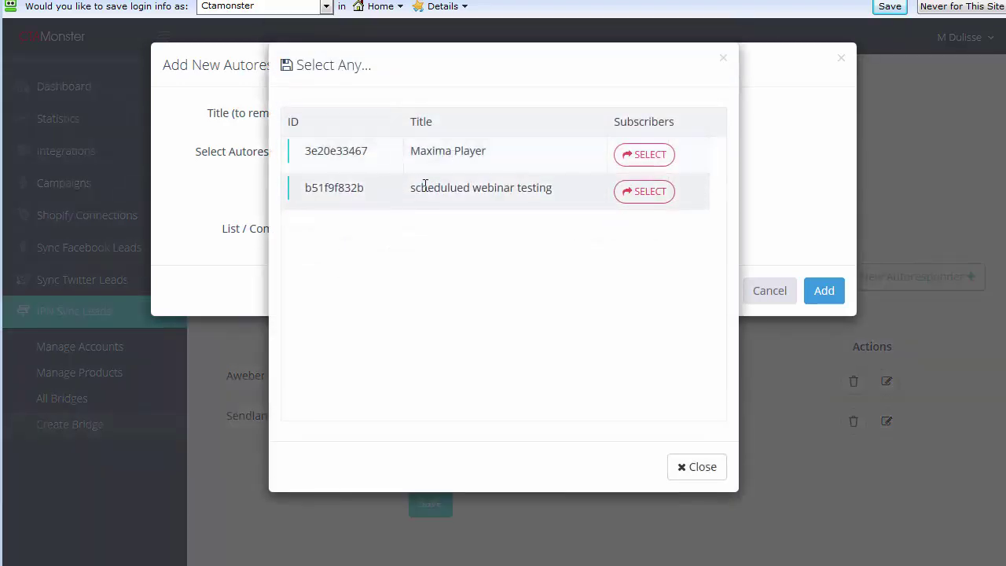
click(644, 191)
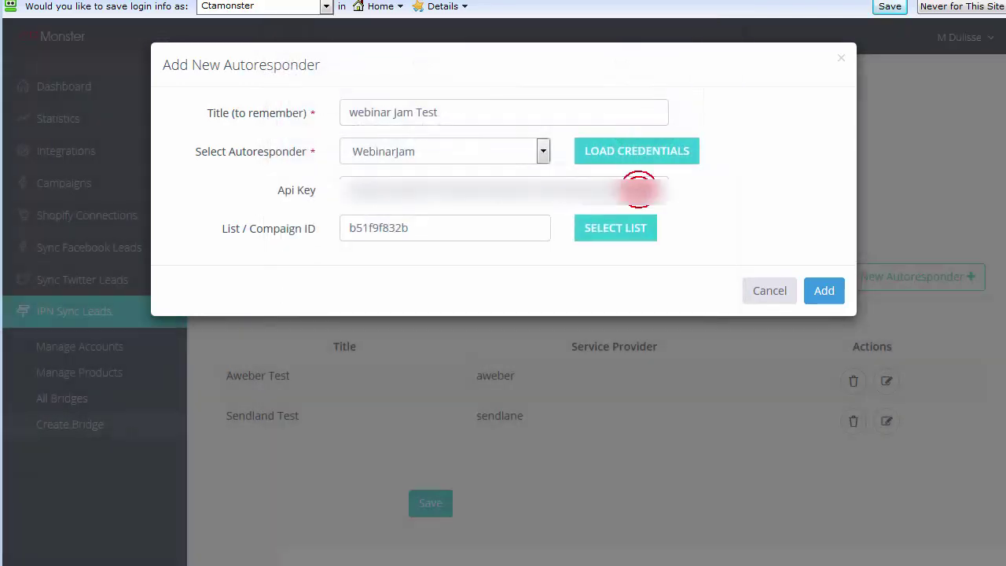
click(827, 292)
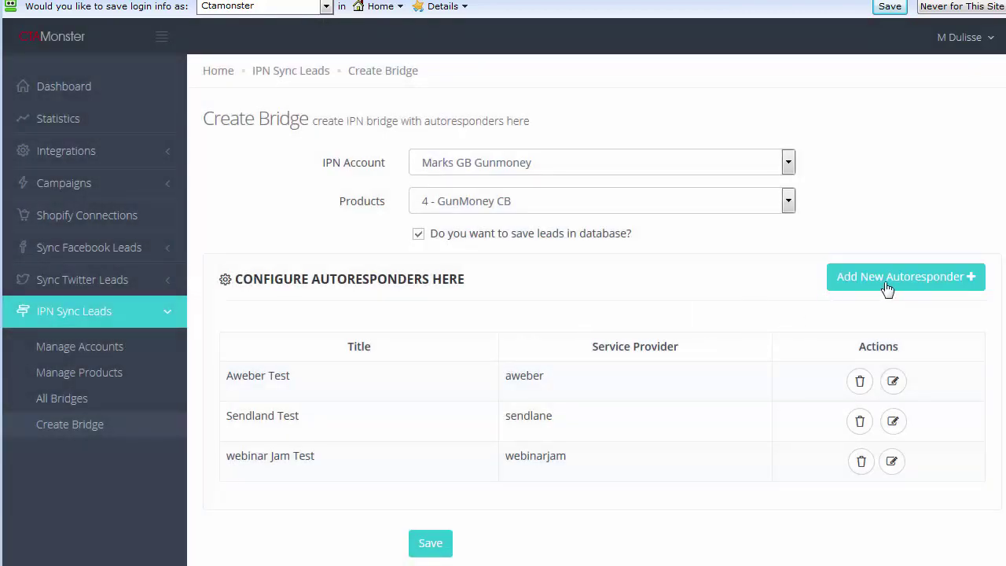
- Start a fourth autoresponder titled 'Go To Webinar Test'
click(887, 283)
click(555, 110)
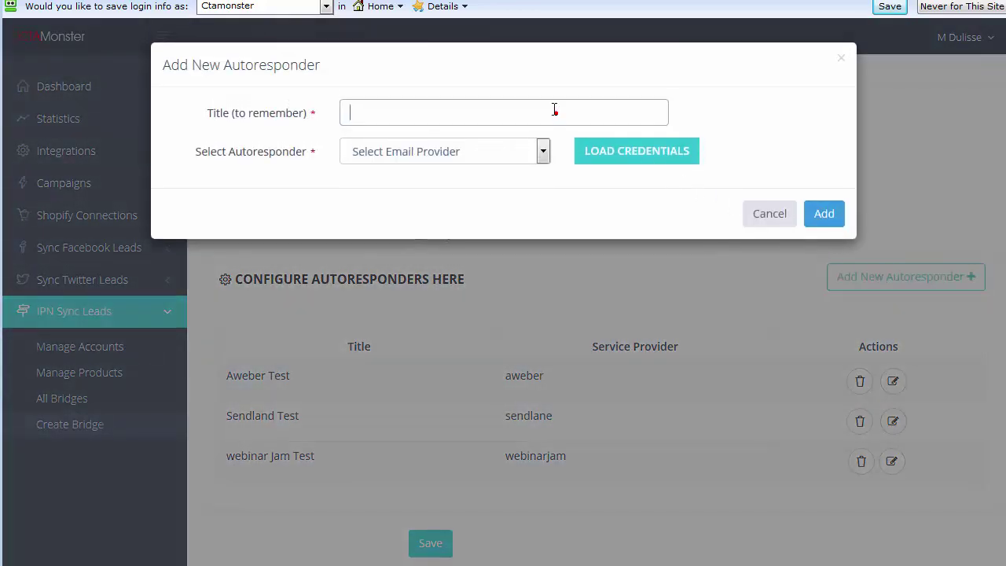
text(Go To Webin)
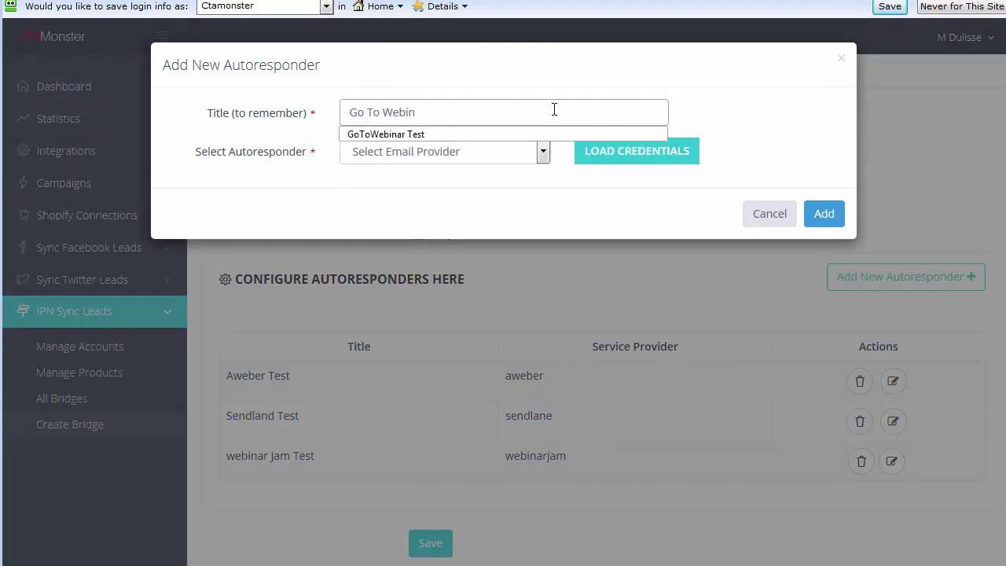
text(ar Test)
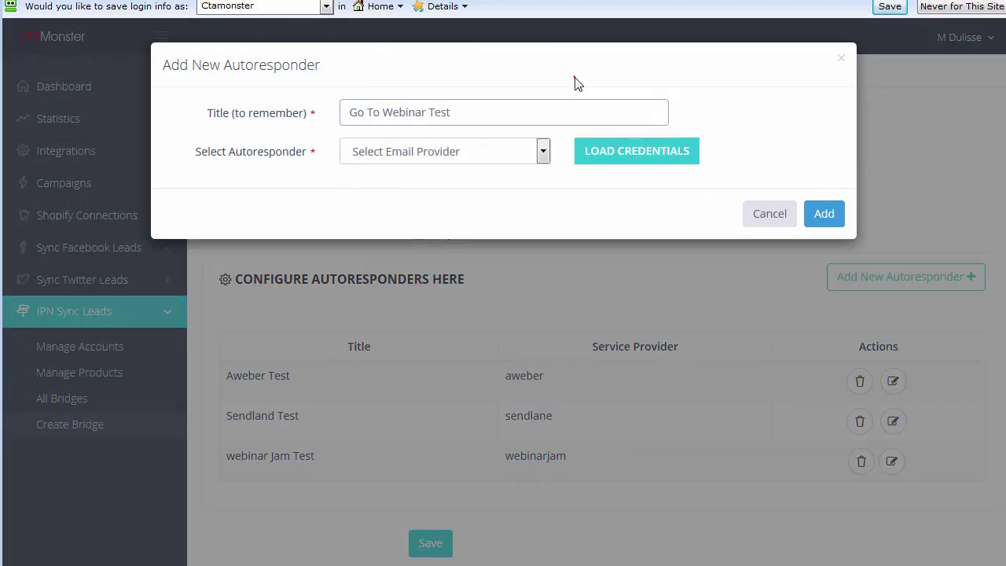
- Choose GoToWebinar with the CTA Monster Test webinar, add it, and save the bridge
click(543, 151)
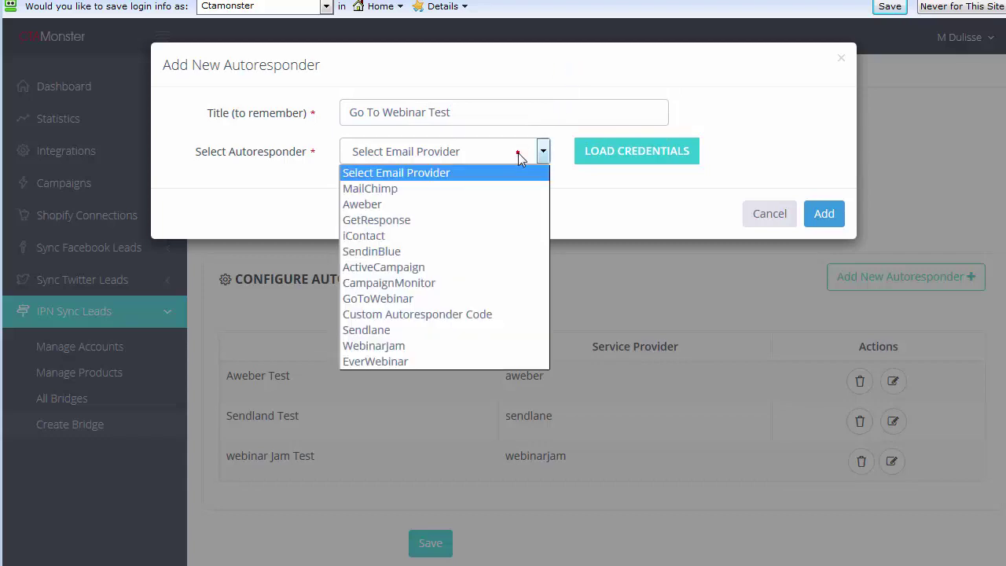
click(425, 299)
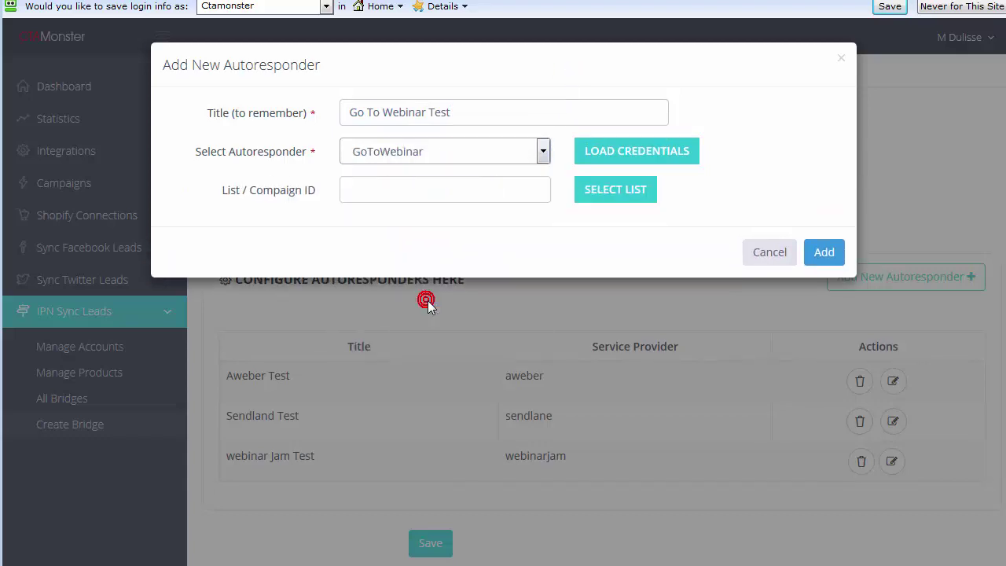
click(638, 153)
click(603, 203)
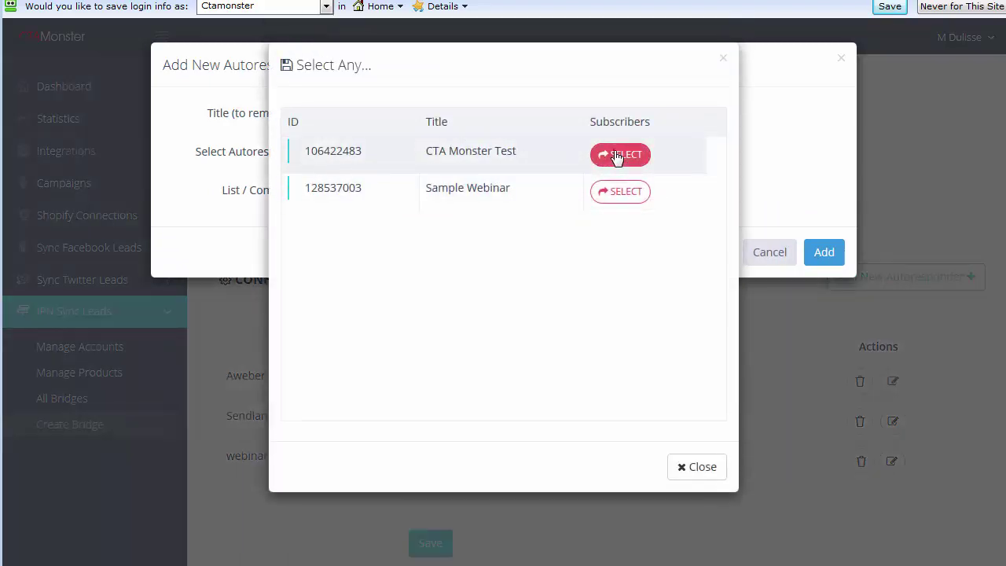
click(602, 156)
click(818, 254)
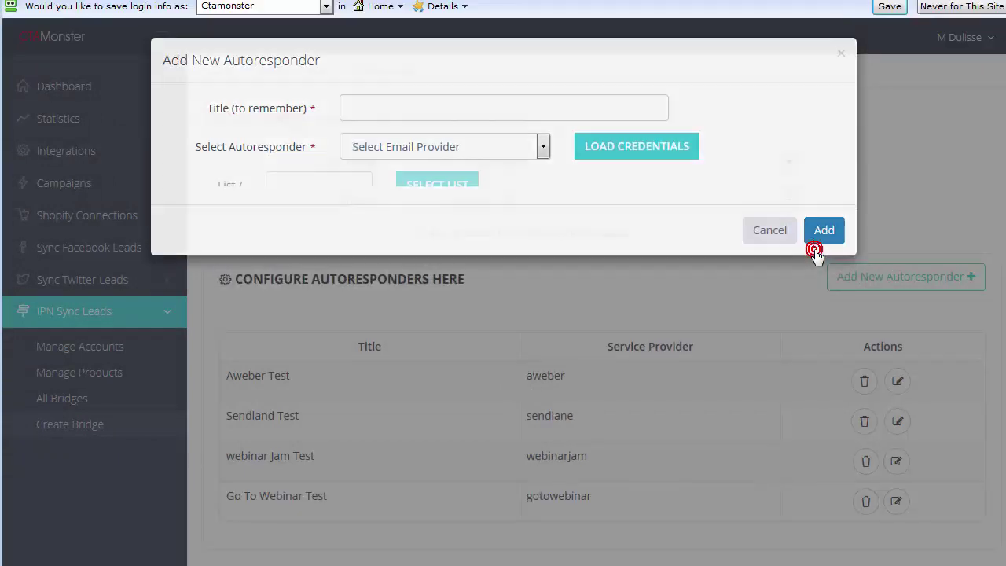
scroll(786, 283, down, 1)
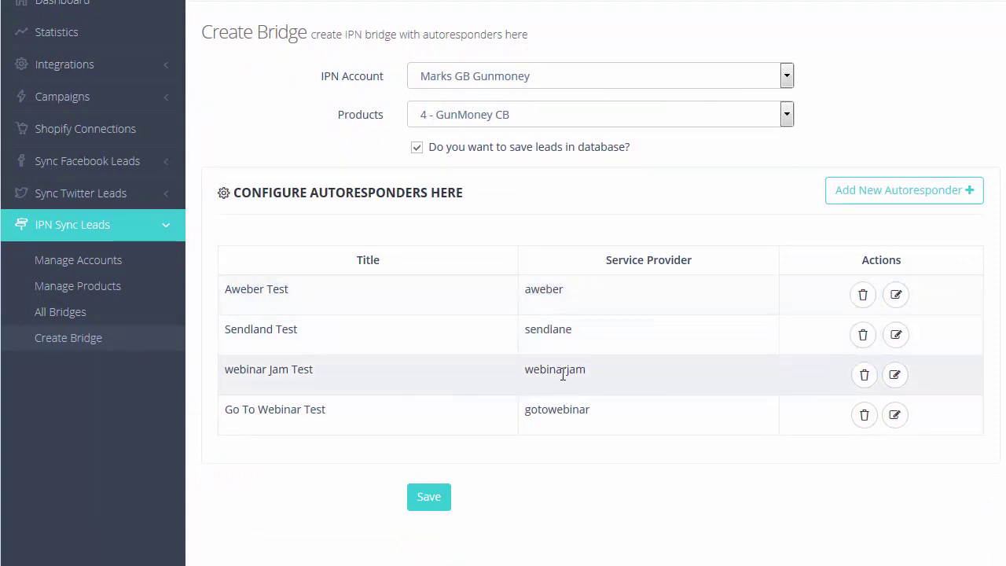
click(429, 498)
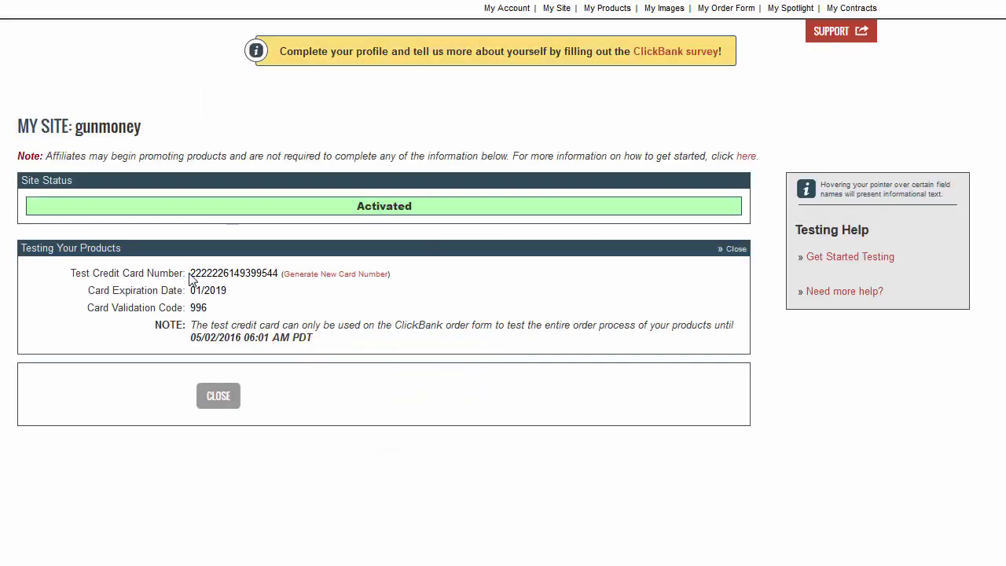
- Copy the test card number from My Site and replace the prefilled cardholder name
drag(192, 273, 279, 272)
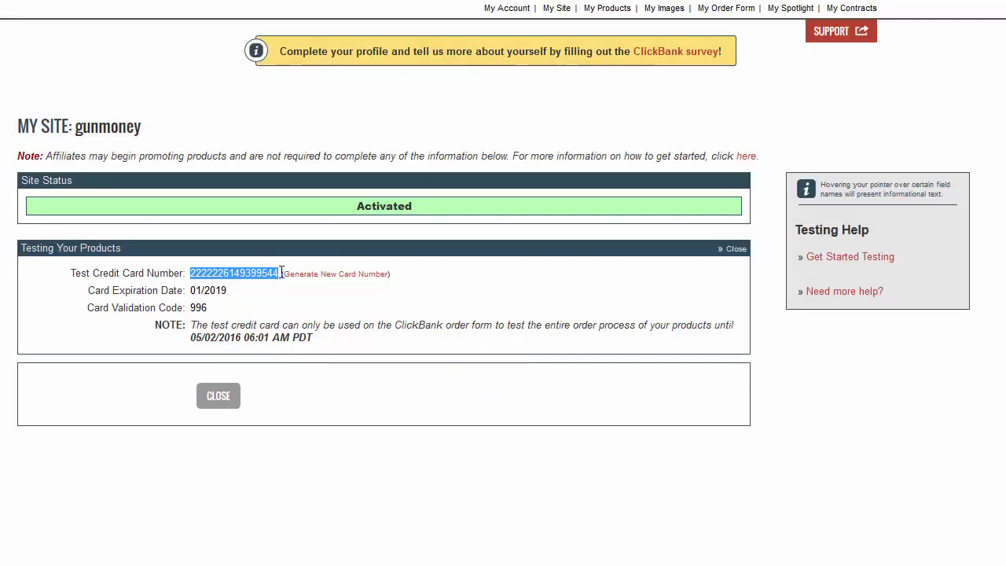
right_click(278, 275)
click(293, 288)
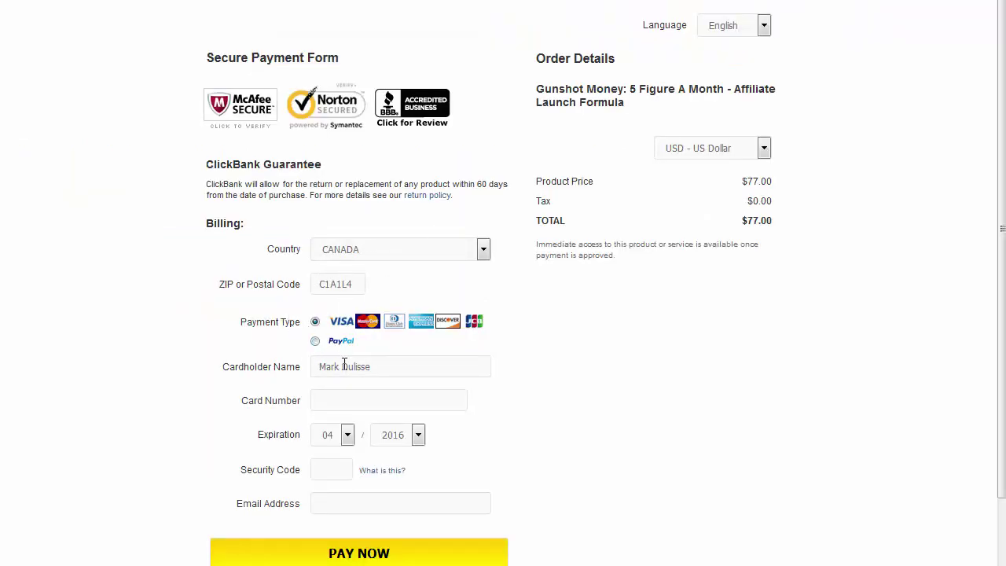
drag(383, 366, 268, 368)
click(390, 361)
drag(390, 365, 298, 366)
text(M)
- Paste the test card number into the payment form and set expiry to 01/2019
click(352, 400)
key(ctrl+v)
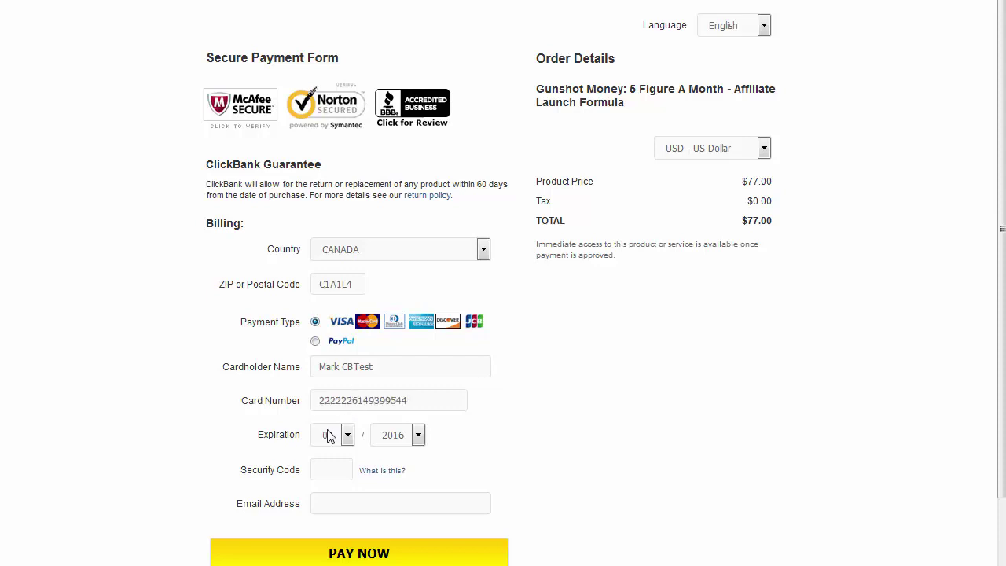
click(354, 2)
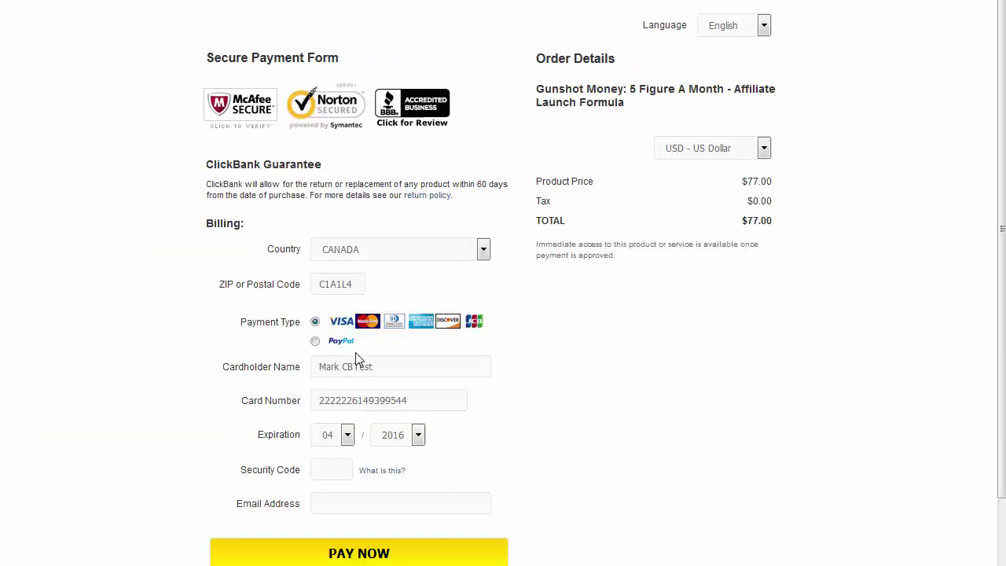
click(346, 438)
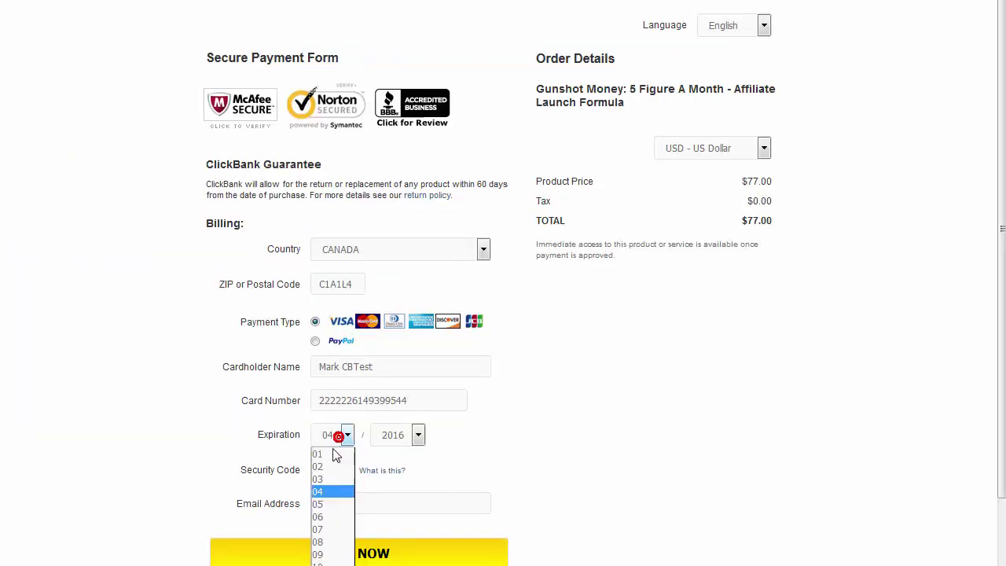
click(333, 453)
click(393, 438)
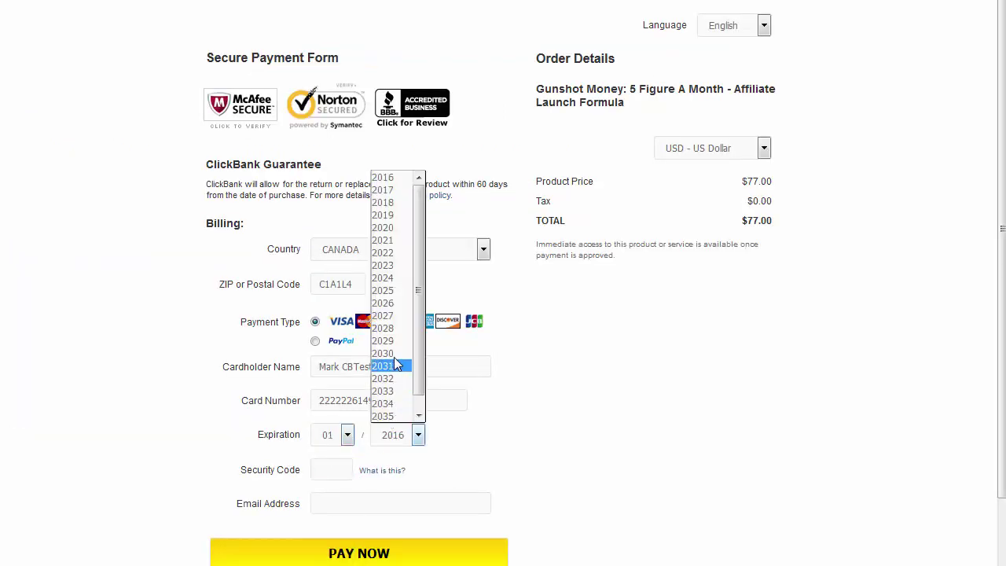
click(383, 214)
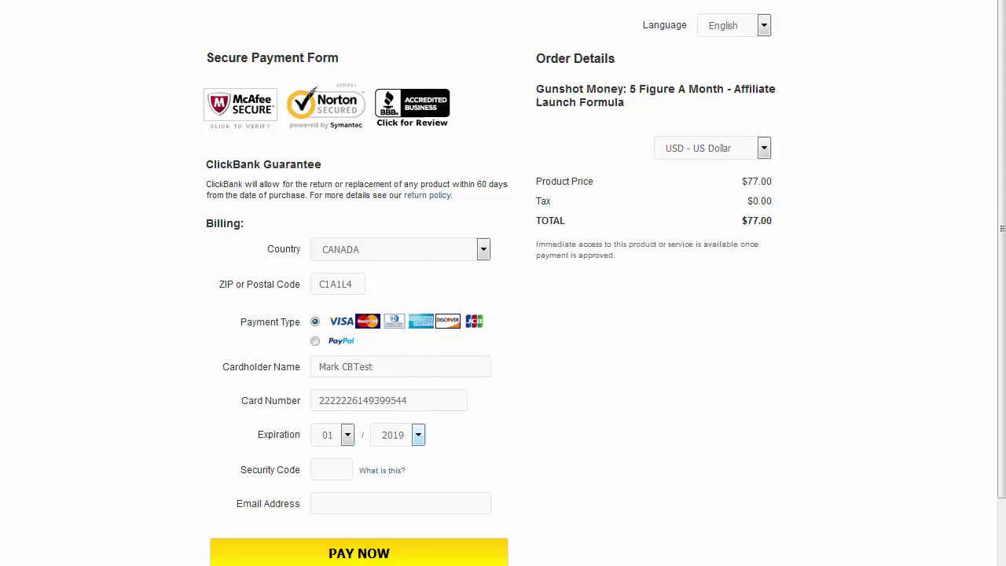
click(353, 0)
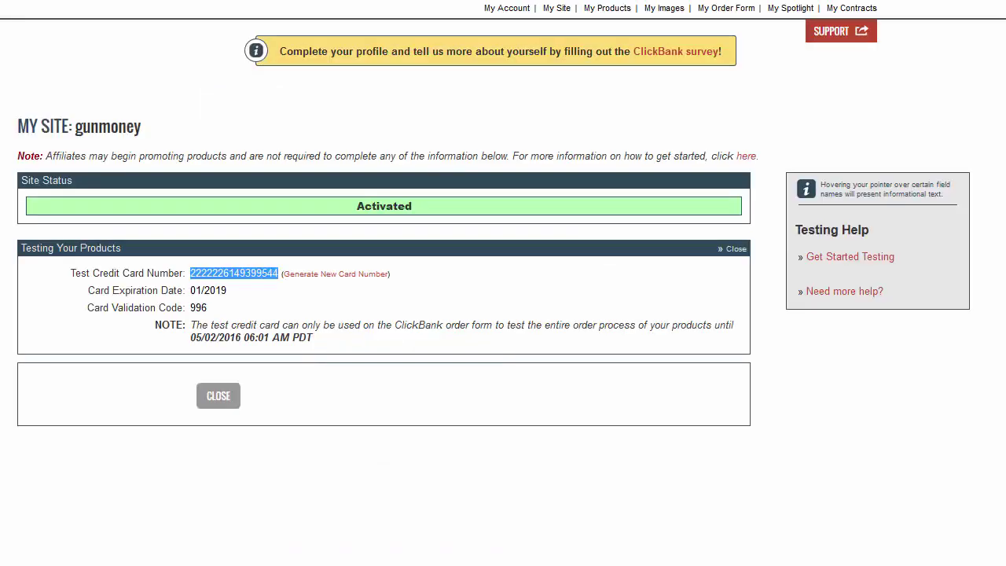
drag(208, 311, 198, 310)
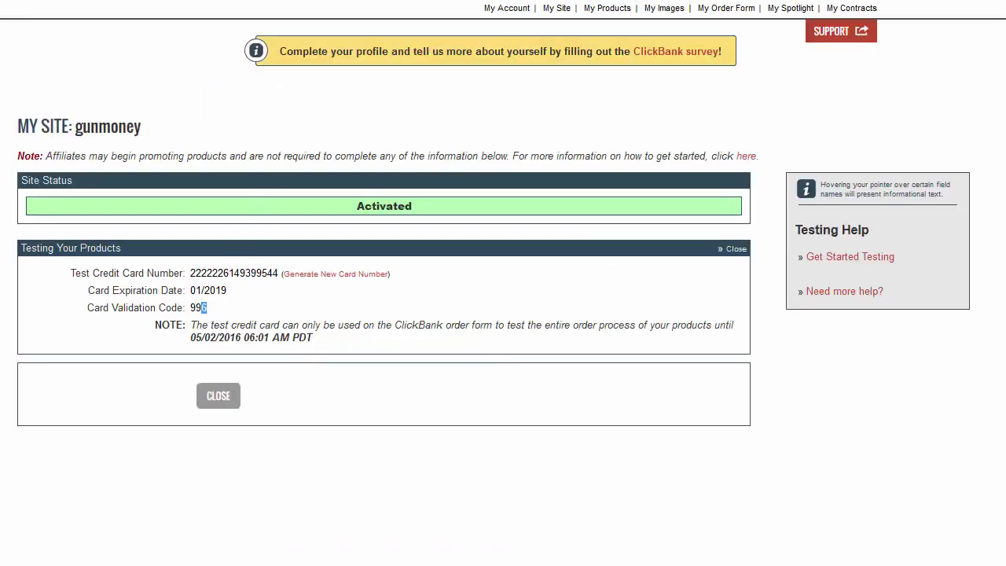
click(590, 0)
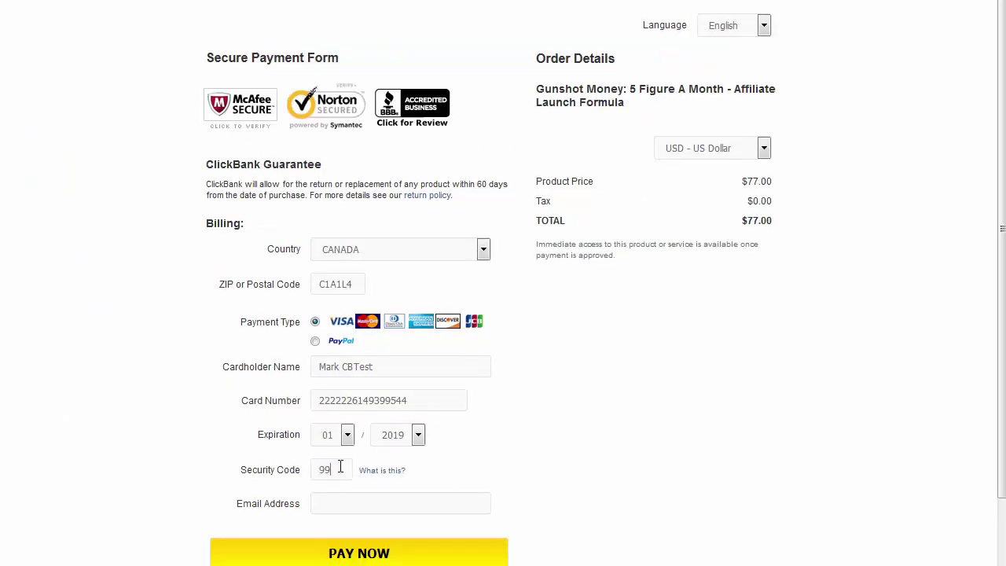
text(6)
text(l.com)
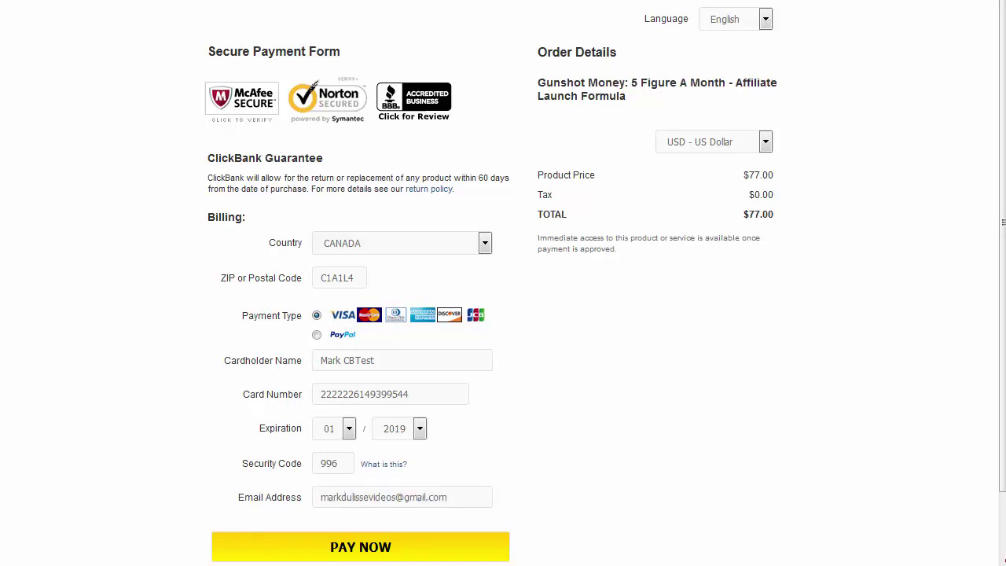
- Pay for the $77 Gunshot Money test order and close the thank-you popup
click(402, 550)
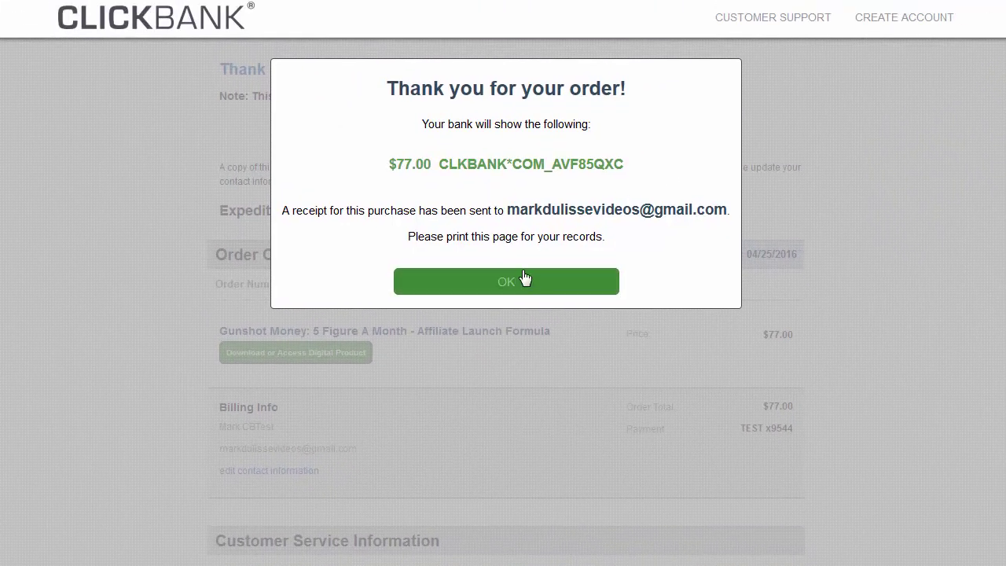
click(512, 286)
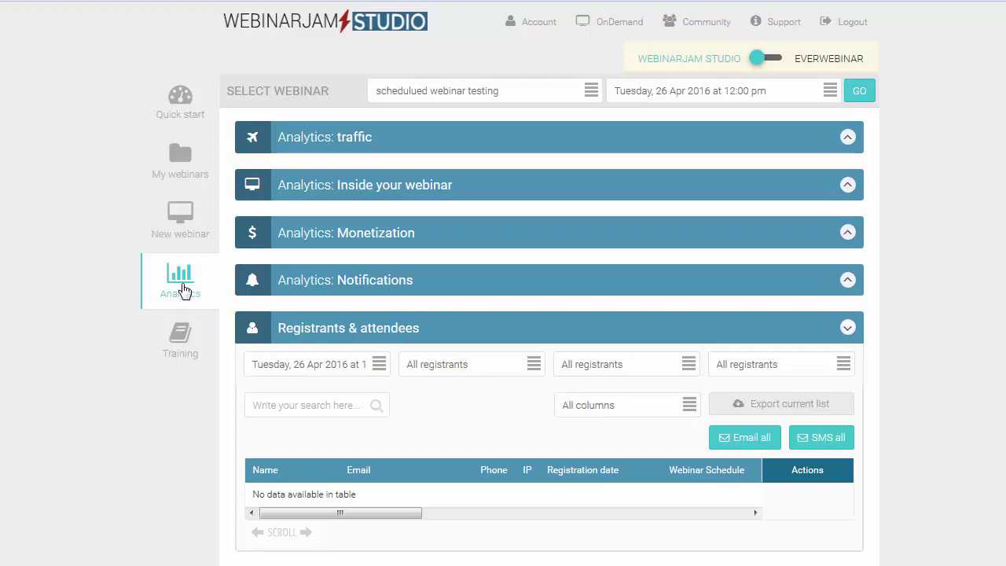
- Load Analytics for the schedulued webinar testing webinar's Tuesday 26 Apr session
click(204, 277)
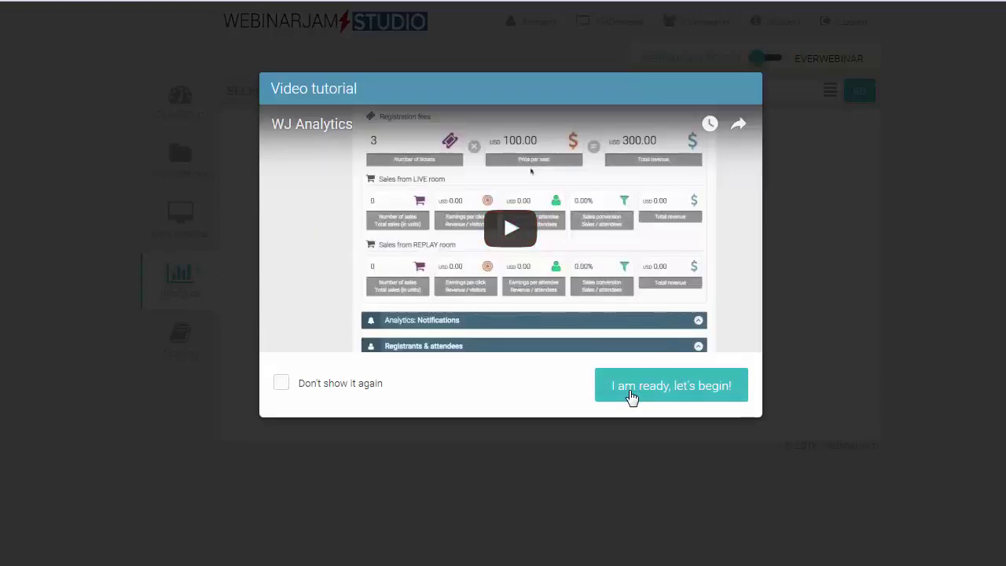
click(639, 390)
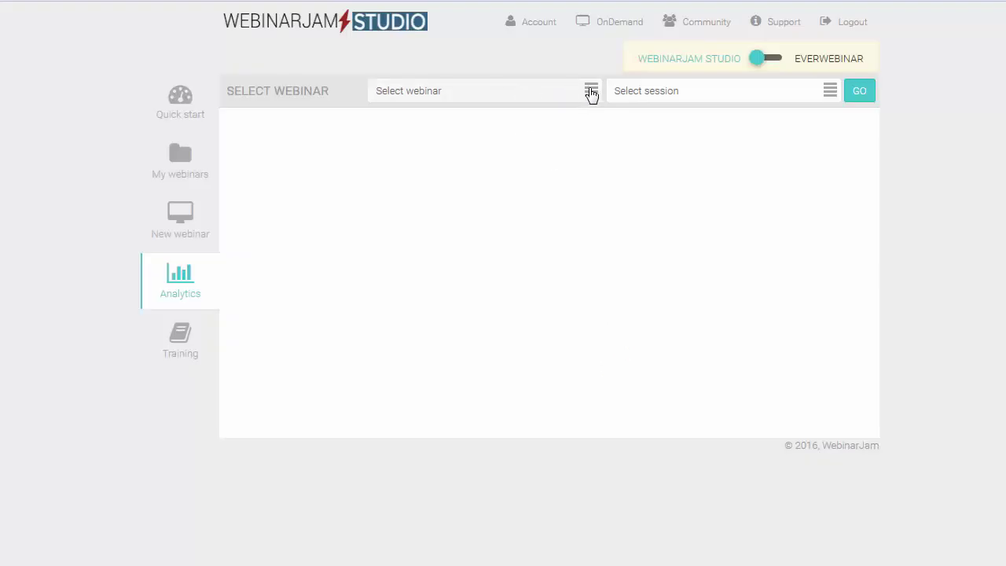
click(592, 91)
click(495, 140)
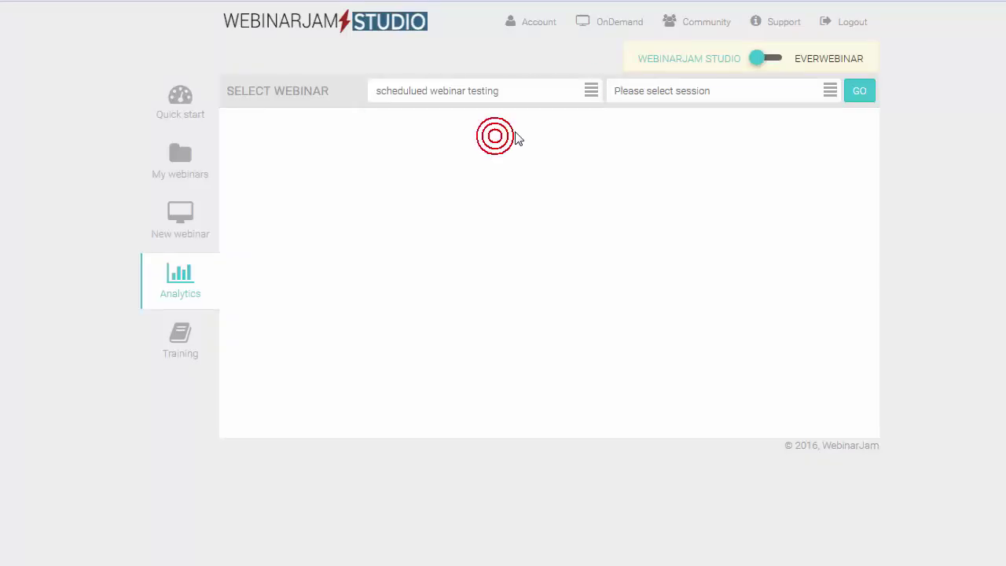
click(779, 93)
click(723, 140)
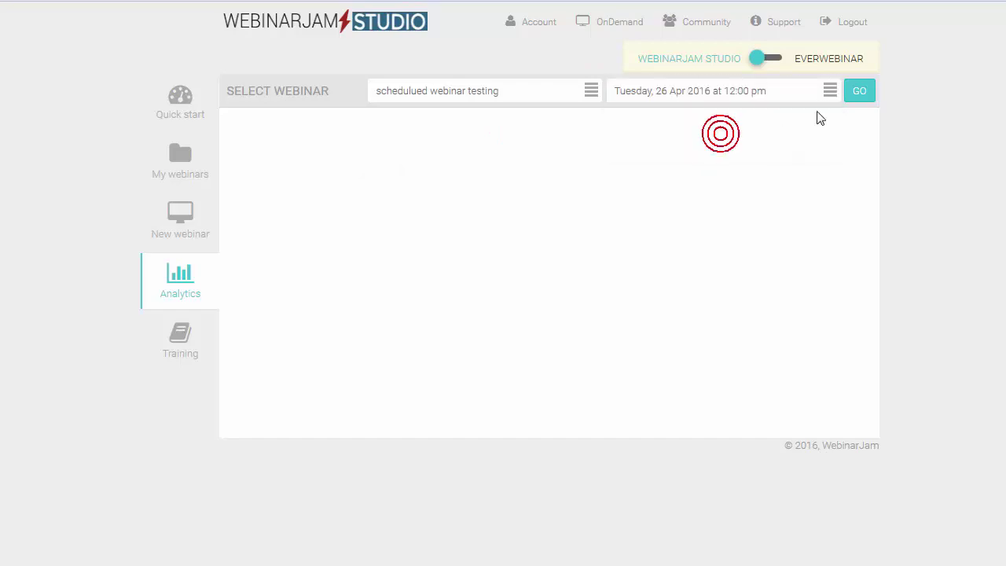
click(860, 95)
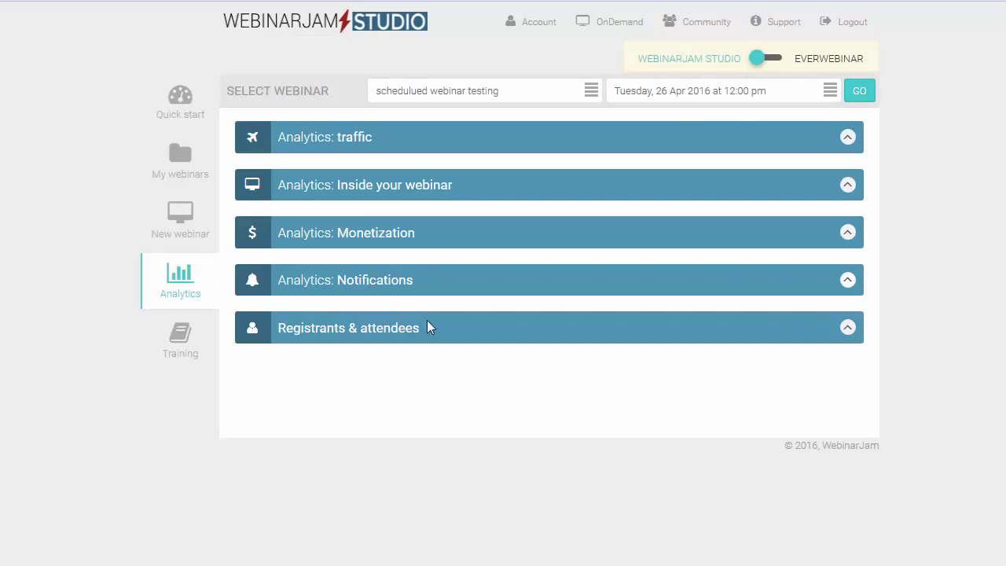
- Expand Registrants & attendees and highlight the test buyer's name and e-mail
click(846, 328)
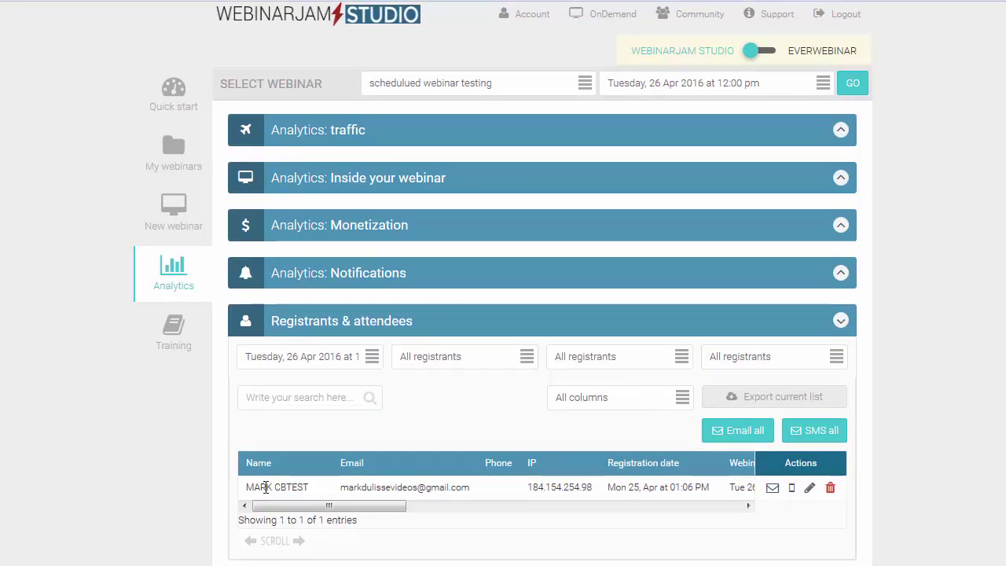
drag(306, 487, 254, 487)
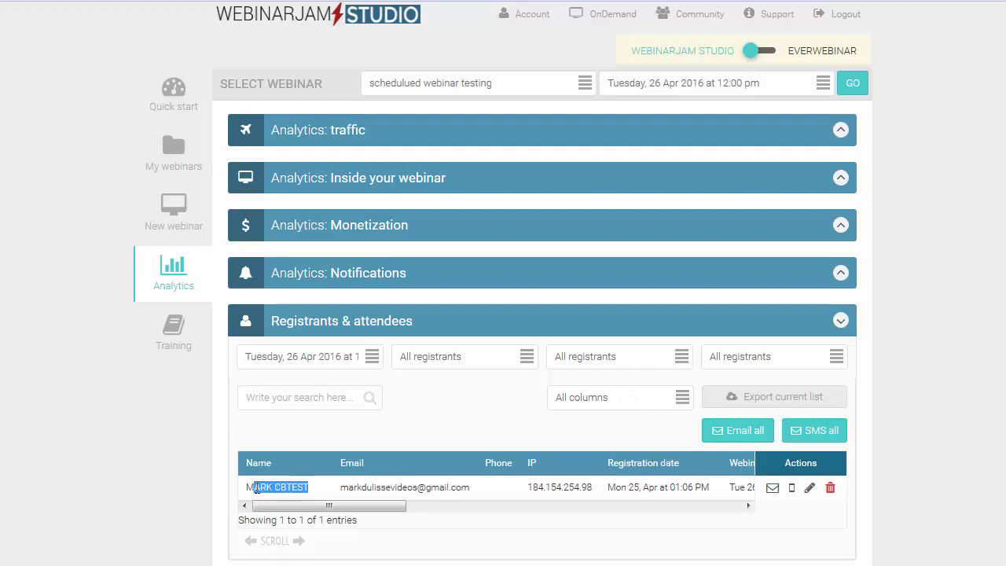
click(343, 488)
drag(343, 487, 476, 490)
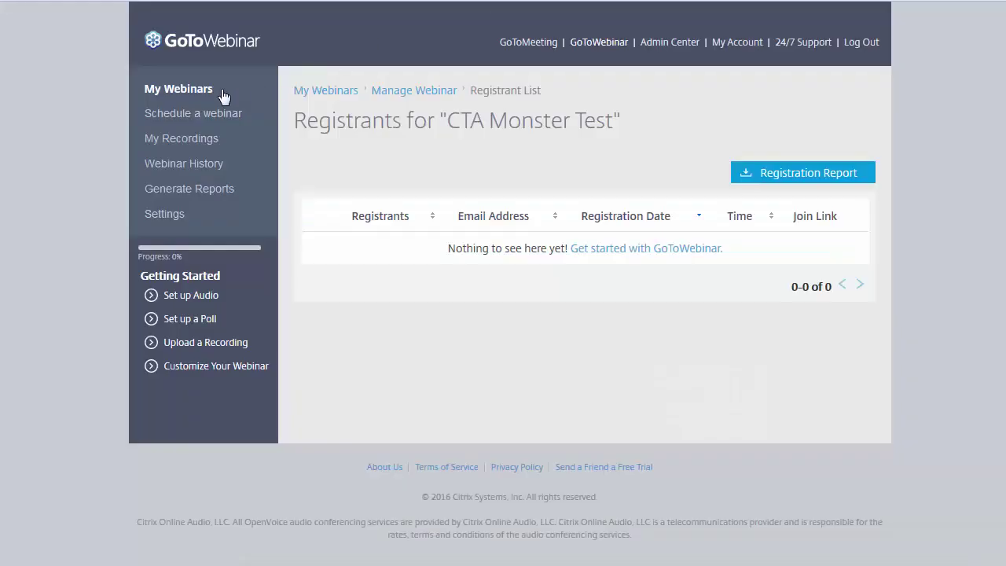
- Open CTA Monster Test's registrants in My Webinars and view the test buyer's details
click(177, 89)
click(199, 91)
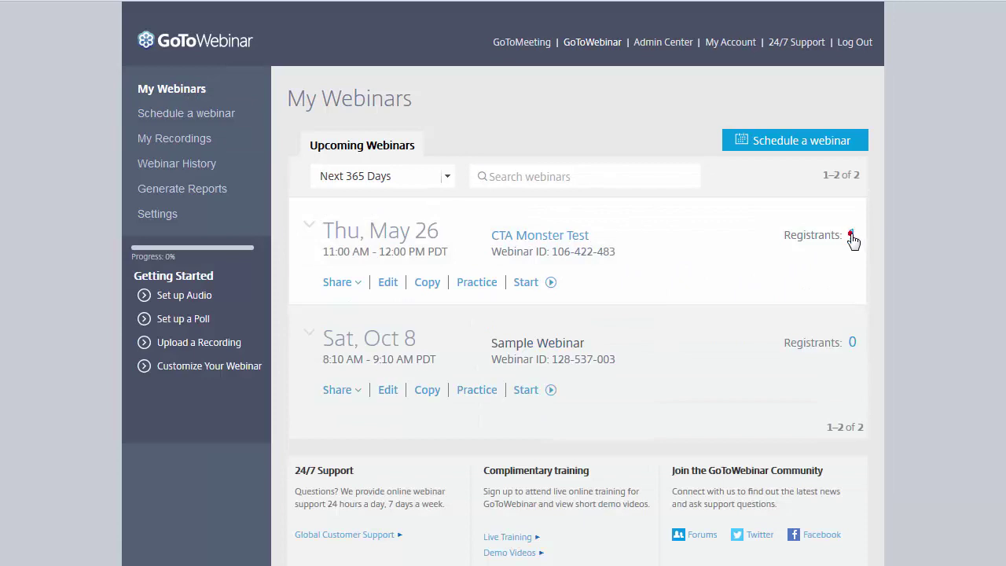
click(853, 237)
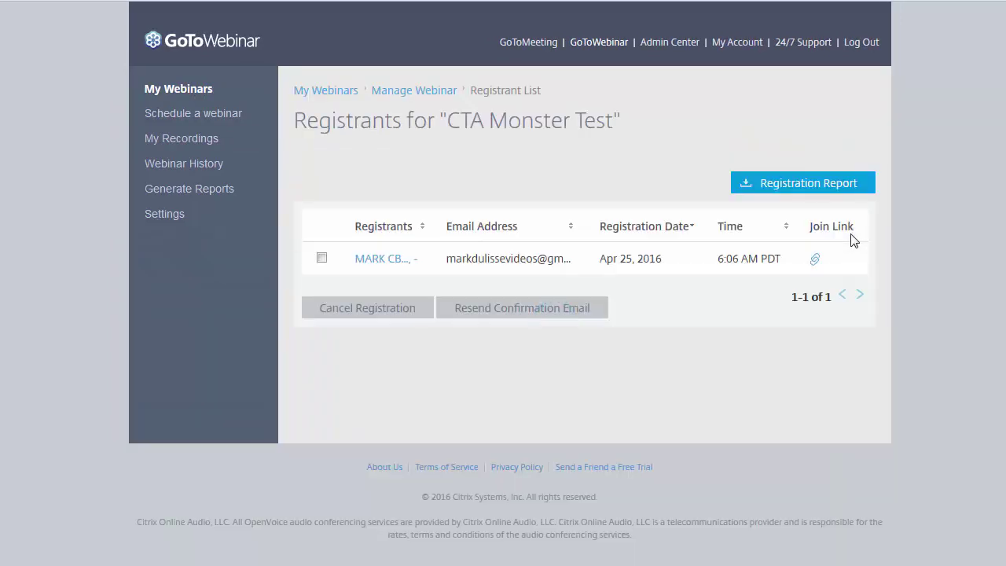
click(417, 264)
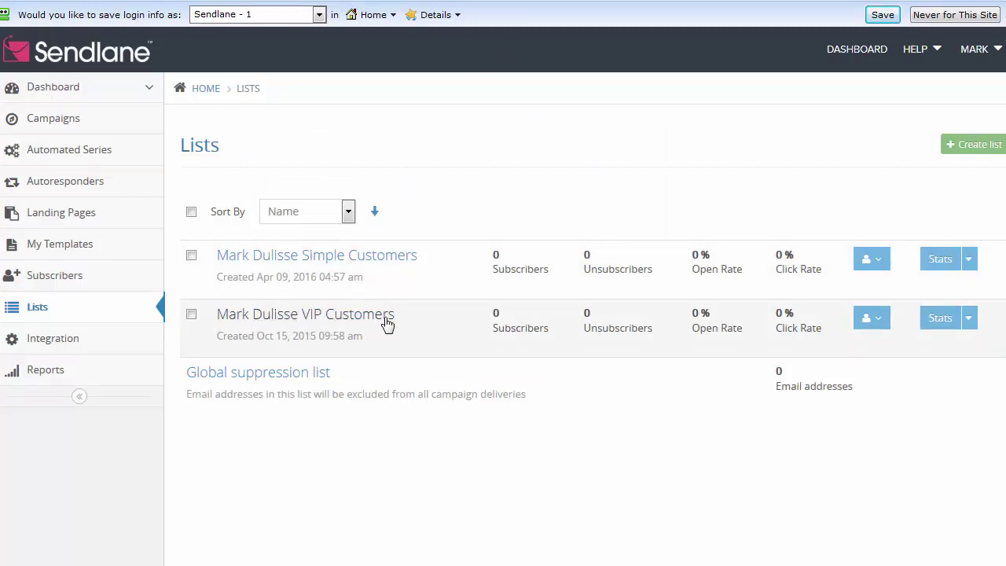
- Open the VIP Customers list to see the test buyer as its single subscriber
double_click(497, 314)
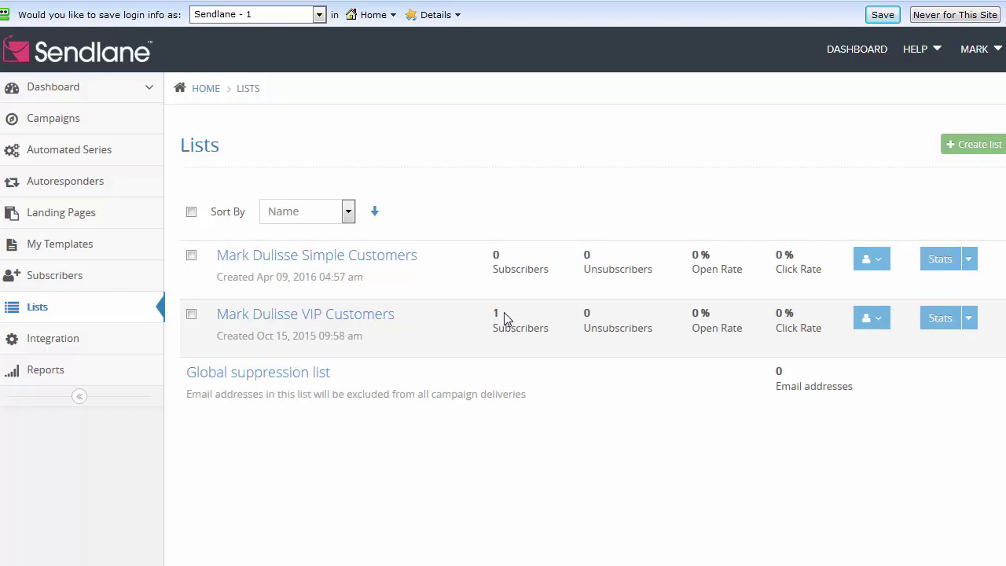
click(272, 317)
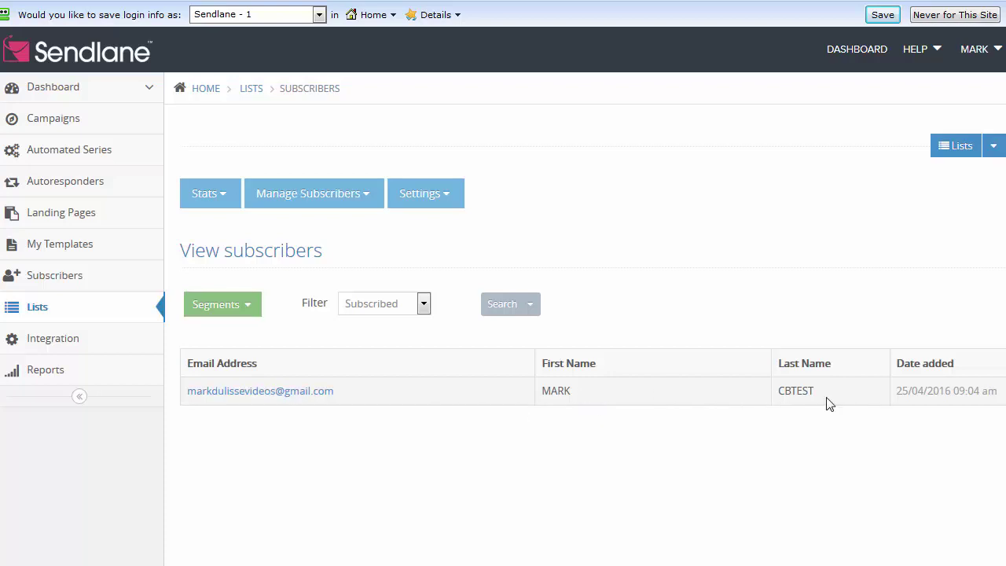
drag(814, 392, 775, 398)
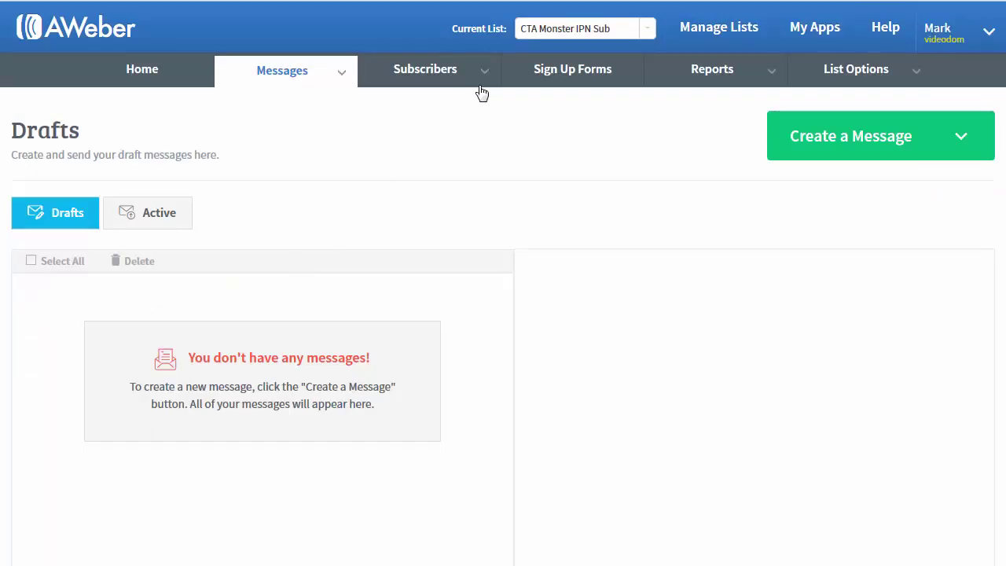
- Show CTA Monster IPN Sub subscribers via Manage Subscribers, with the buyer pending confirmation
mouse_move(481, 72)
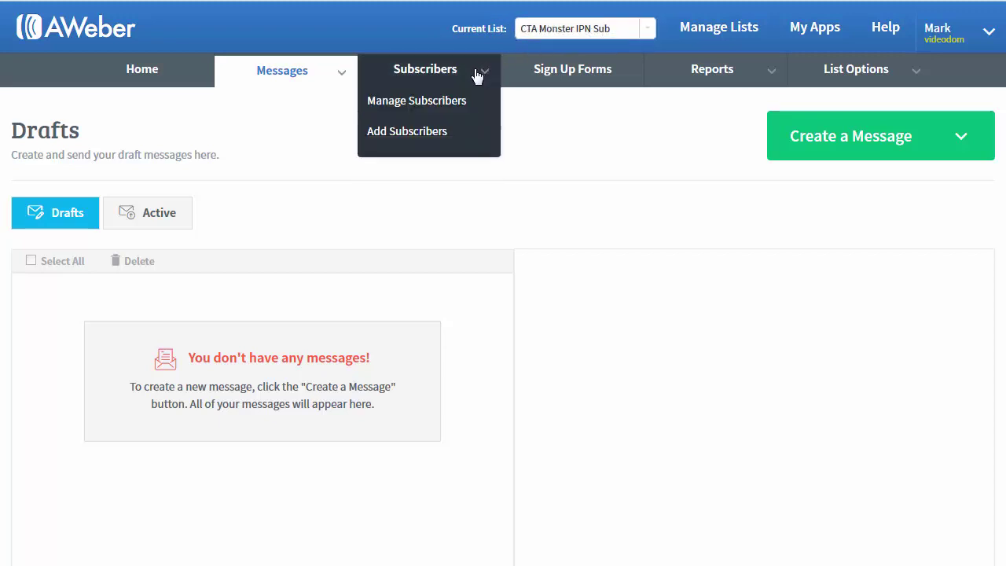
click(414, 104)
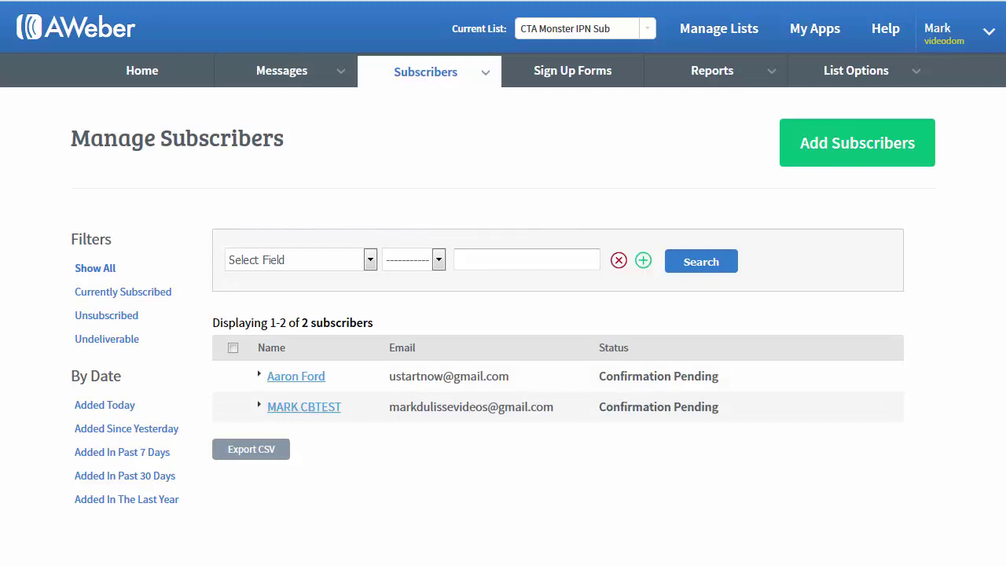
key(ctrl+Tab)
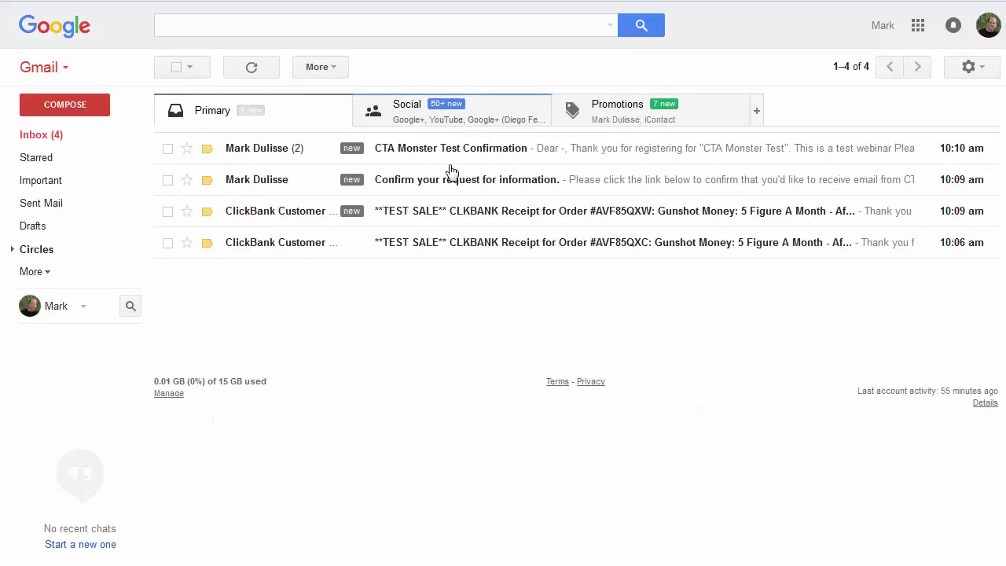
- Open 'Confirm your request for information.' and follow its confirmation link
click(455, 182)
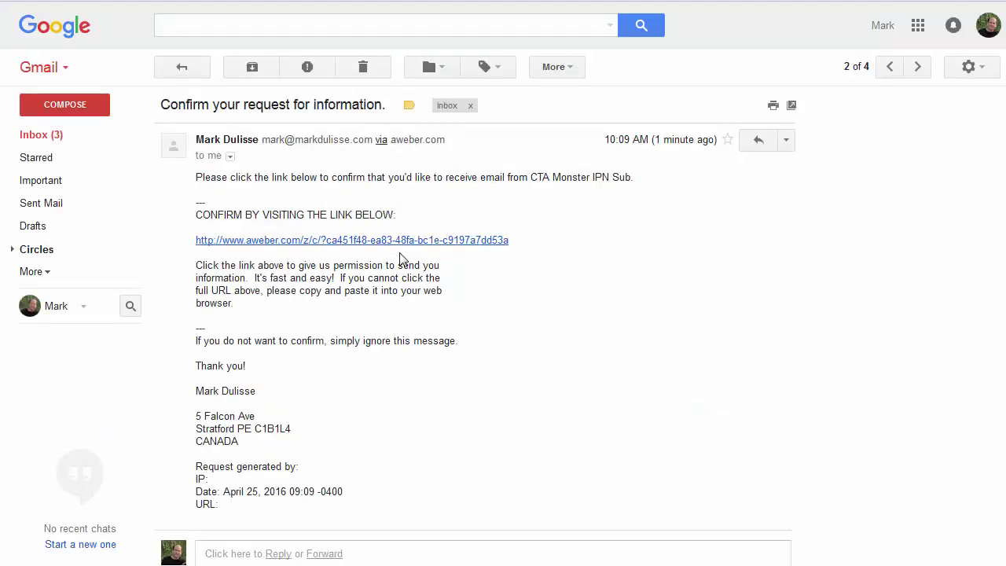
click(331, 241)
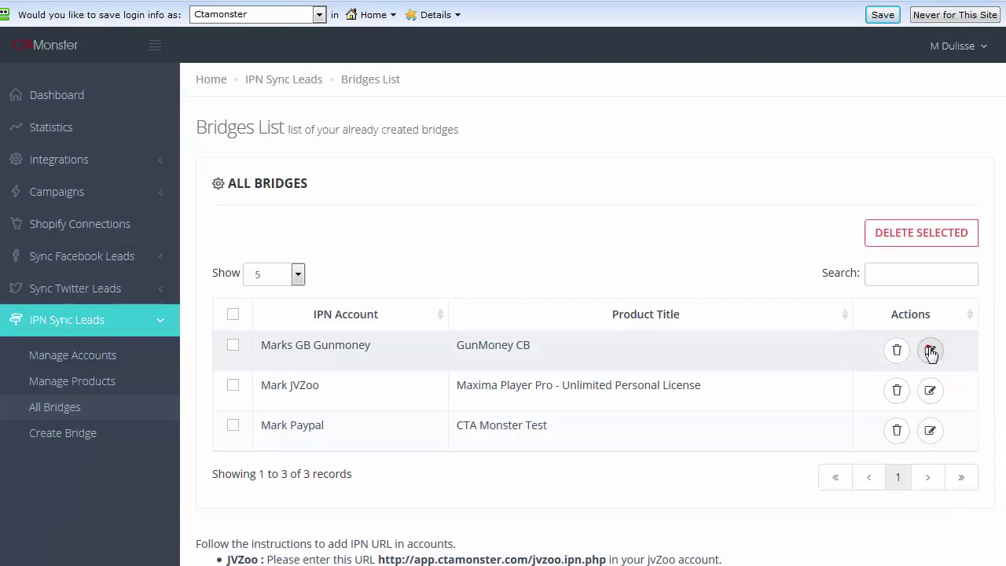
- Edit the GunMoney CB bridge and browse the Add New Autoresponder providers without saving
click(930, 352)
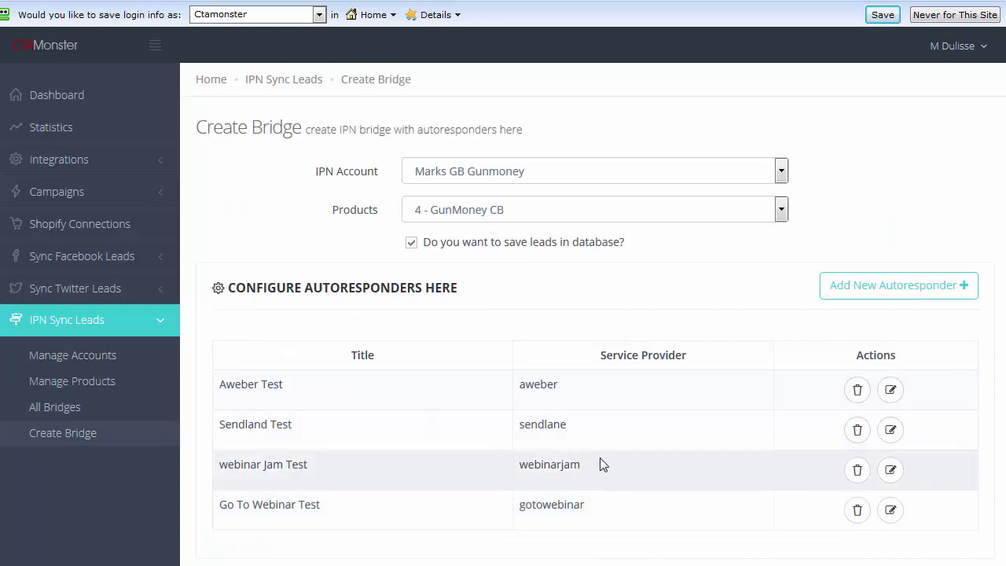
click(924, 285)
click(488, 160)
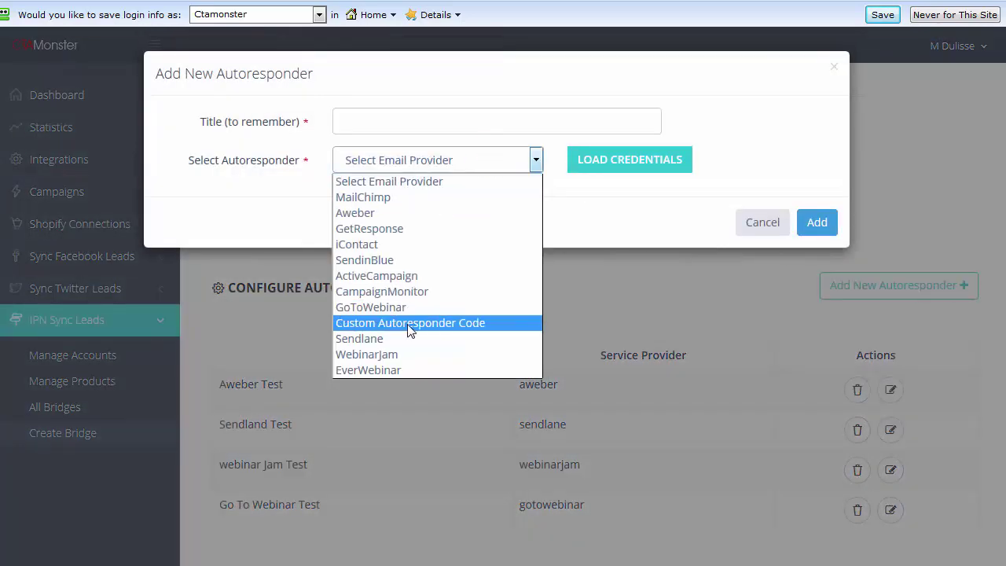
click(406, 323)
click(537, 160)
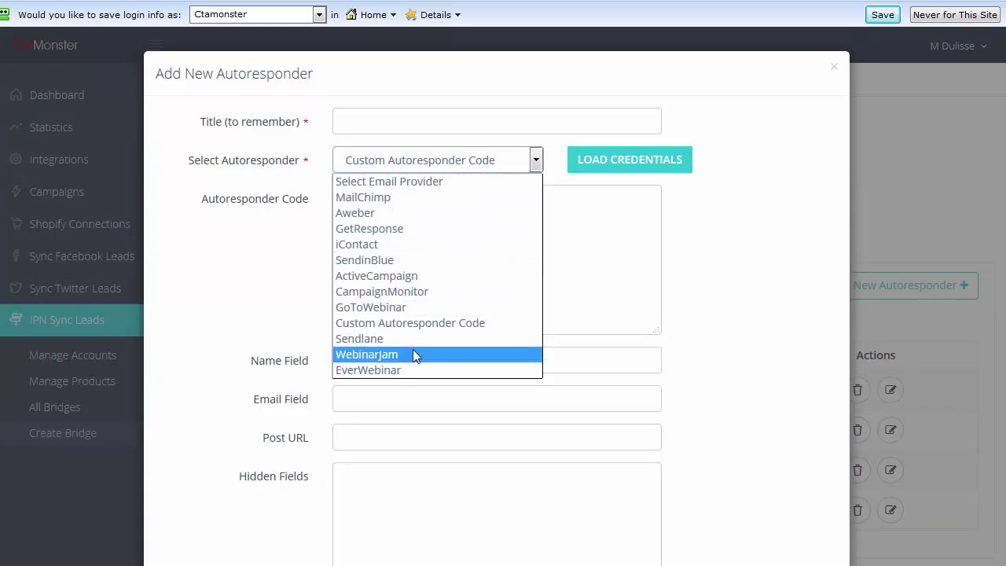
click(740, 193)
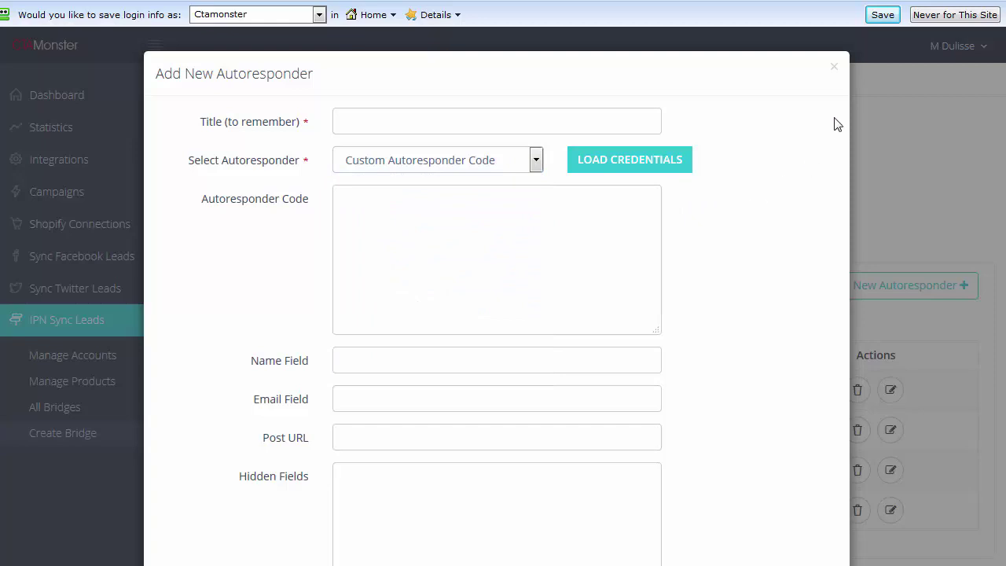
click(835, 67)
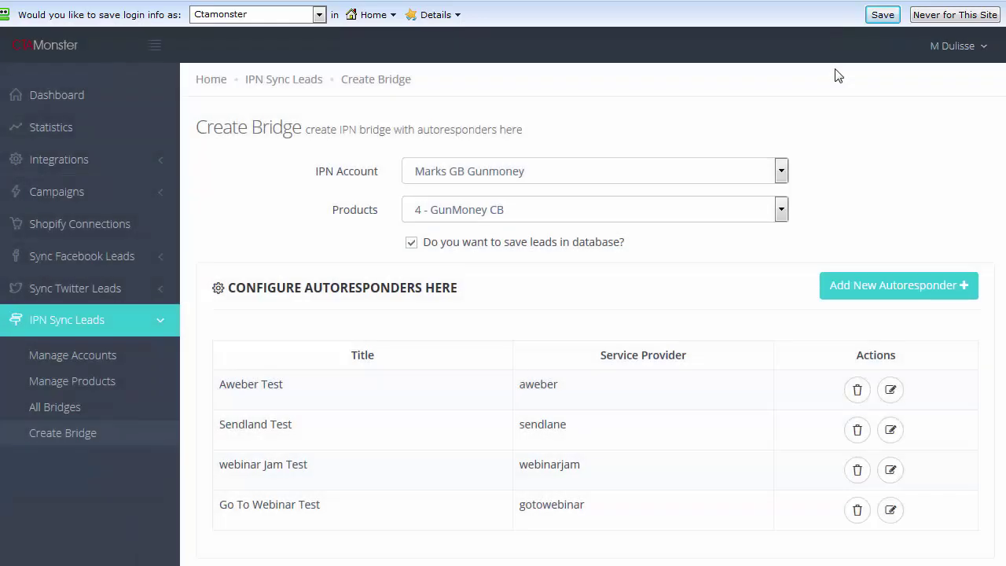